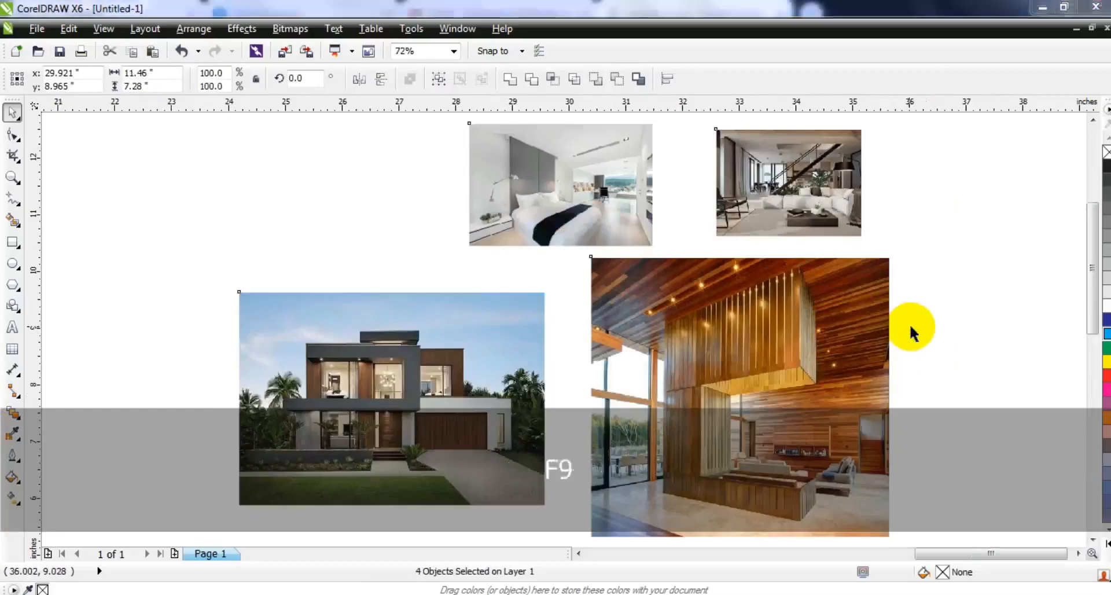
Draw a square about 9.72 inches wide in the empty area beside the four photos
click(1051, 307)
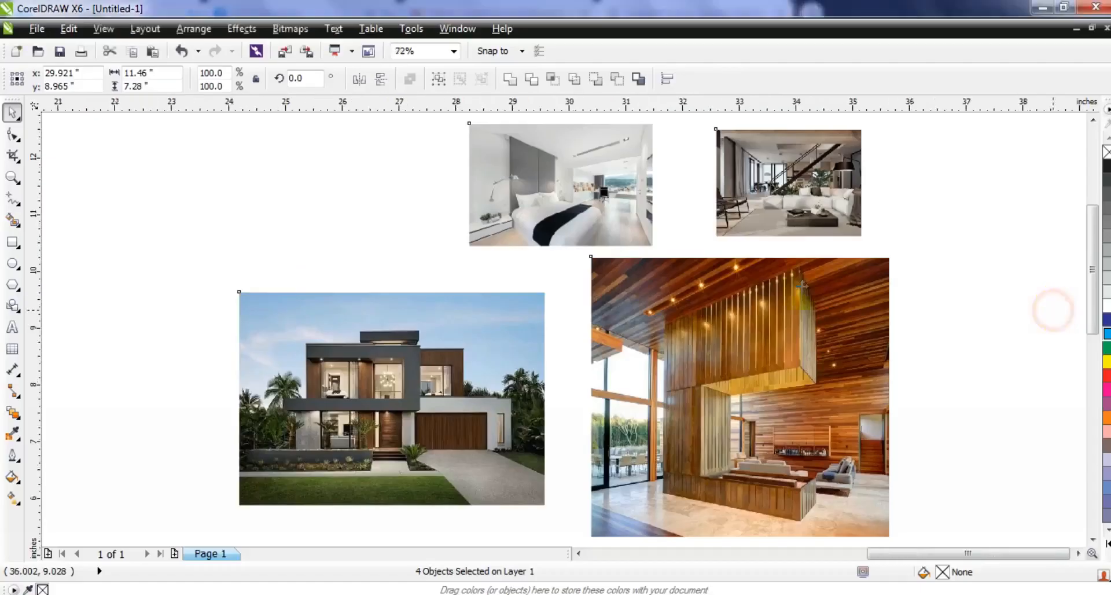
key(F3)
drag(608, 338, 748, 342)
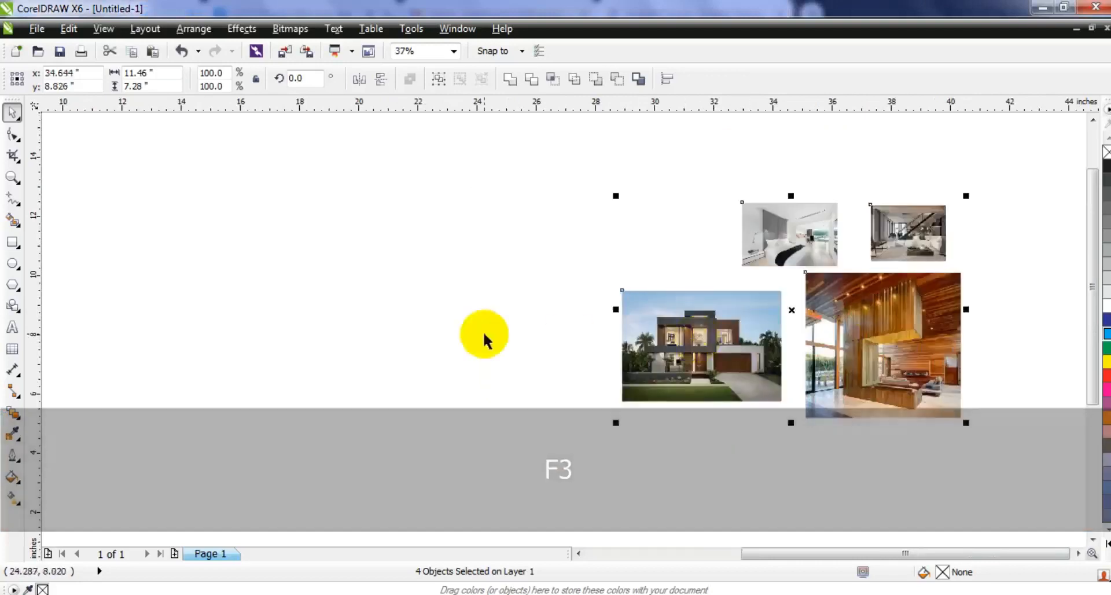
click(484, 336)
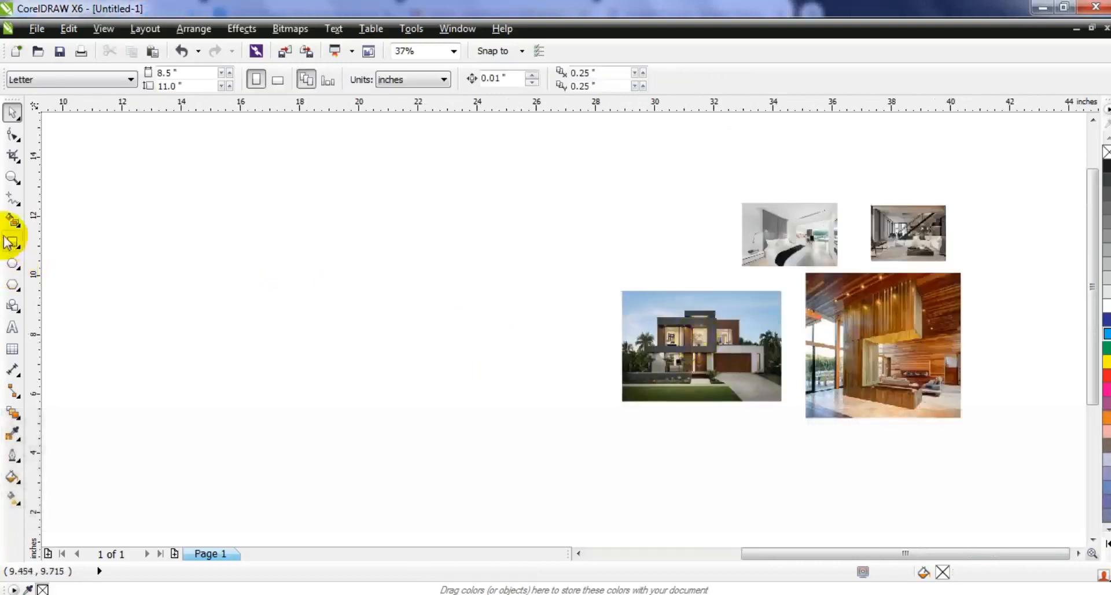
click(12, 243)
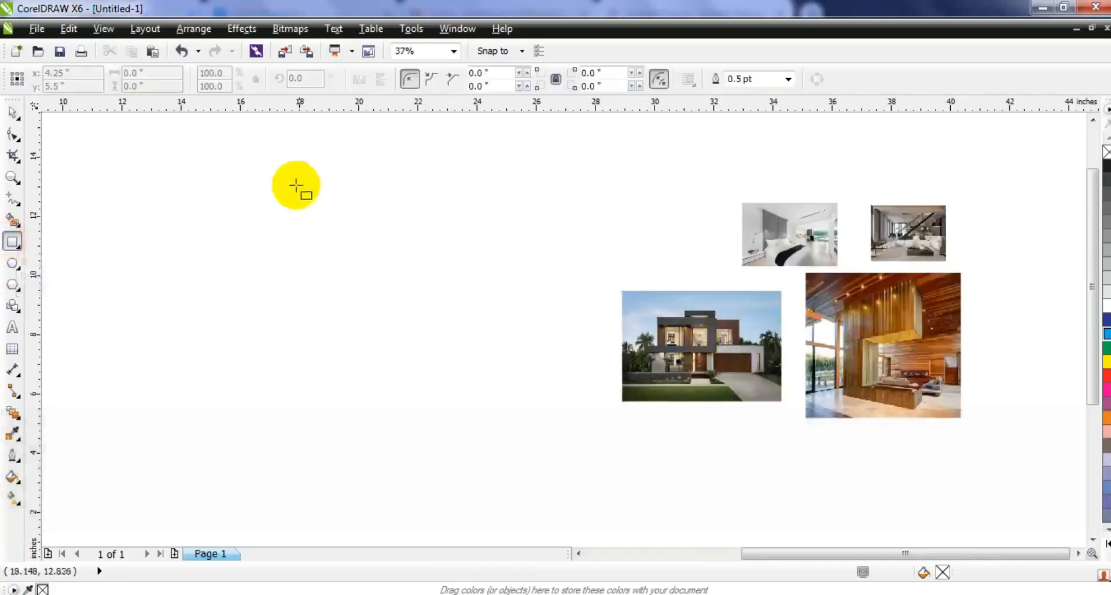
key(ctrl)
drag(290, 180, 439, 467)
click(9, 116)
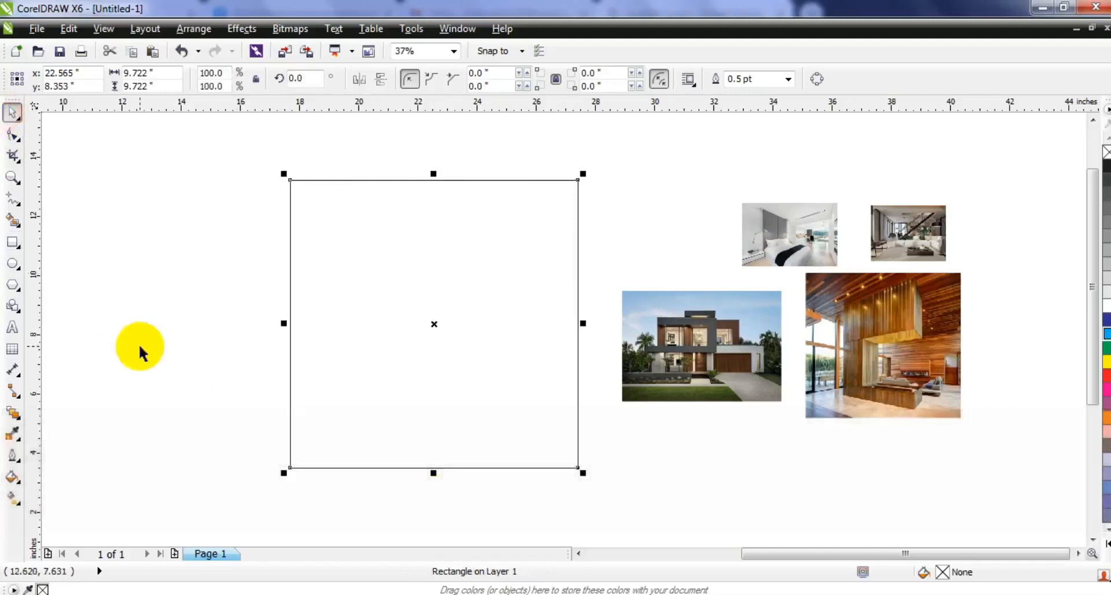
click(141, 351)
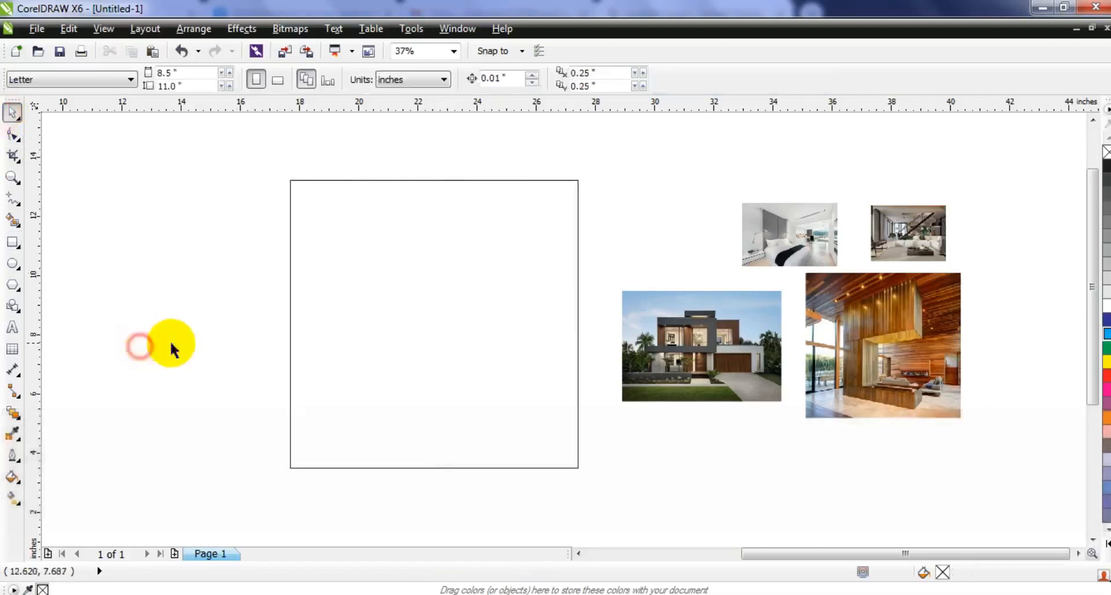
Place the house photo over the square and enlarge it to about 11.18 by 7.81 inches, overlapping both sides
drag(730, 366, 427, 333)
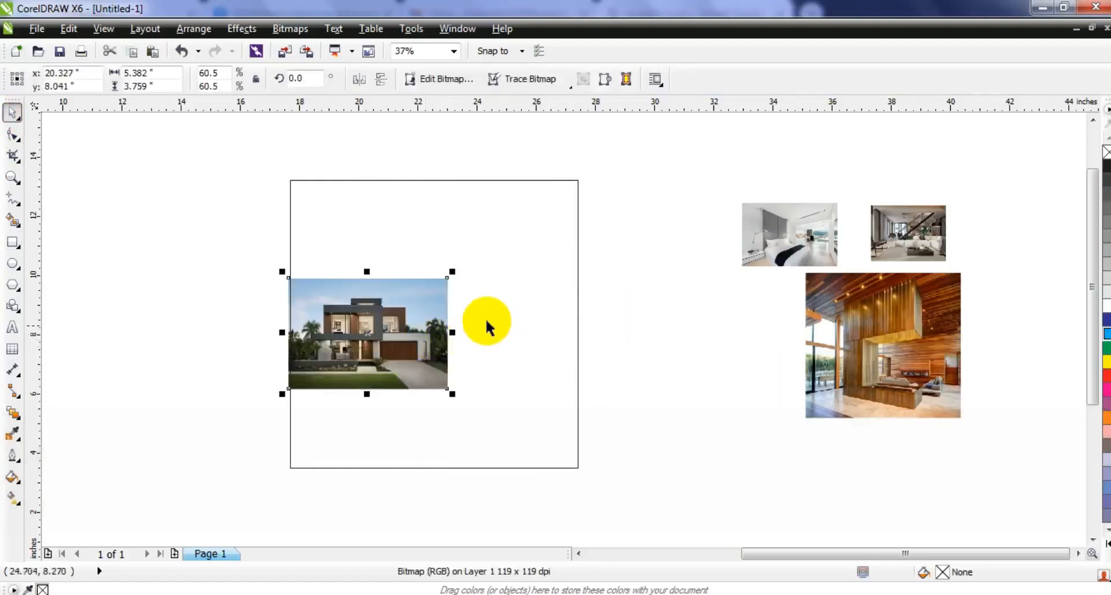
drag(448, 277, 581, 166)
drag(280, 394, 268, 401)
drag(583, 404, 595, 417)
drag(593, 181, 606, 171)
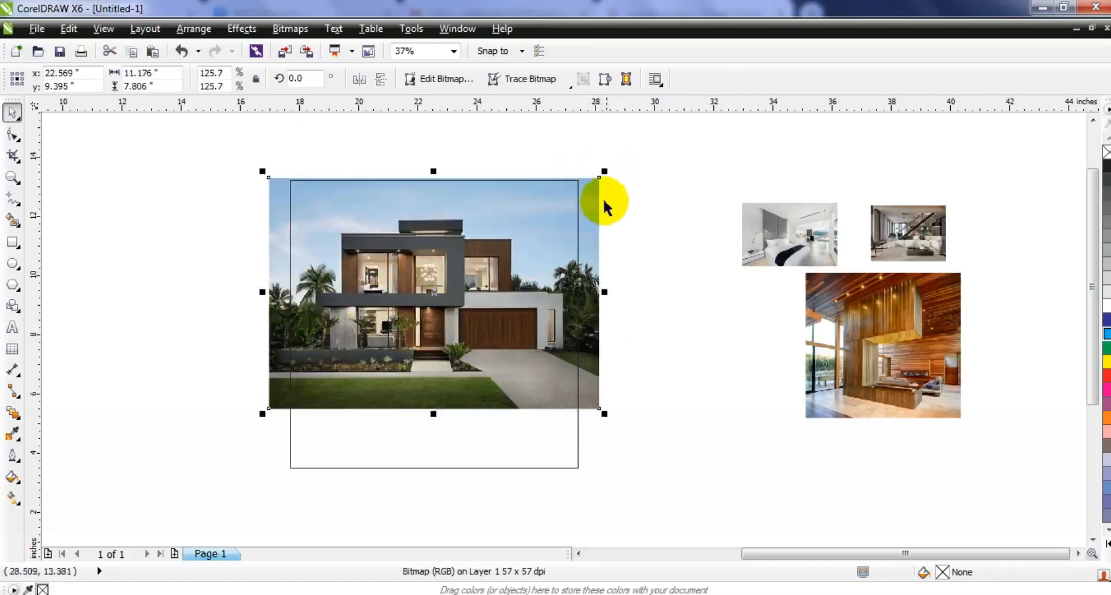
drag(594, 224, 602, 236)
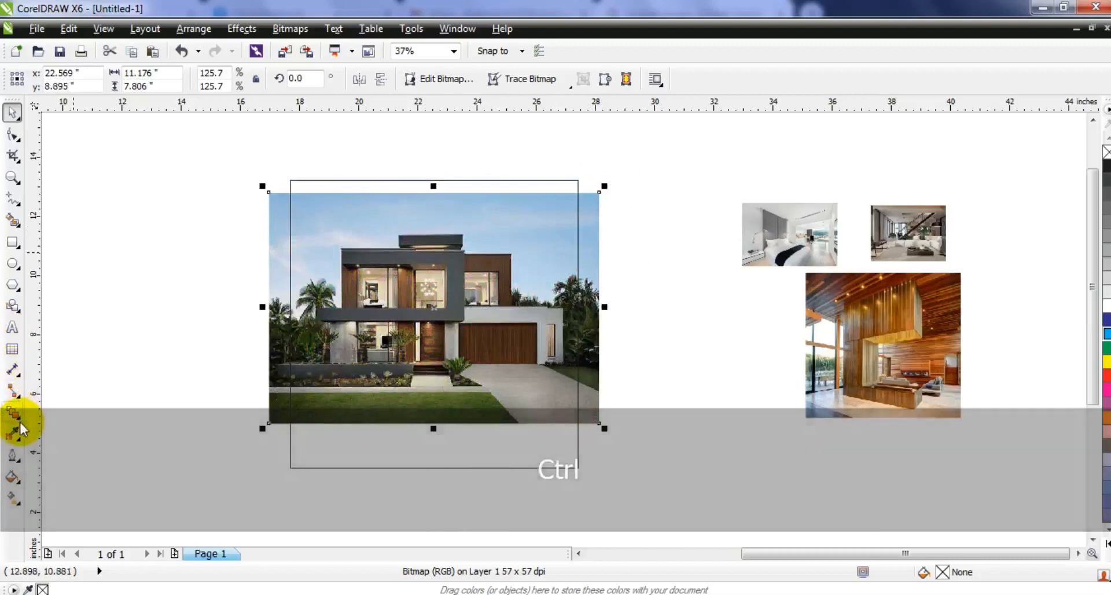
Apply a linear transparency to the house photo so that the sky fades out towards its top edge
click(19, 418)
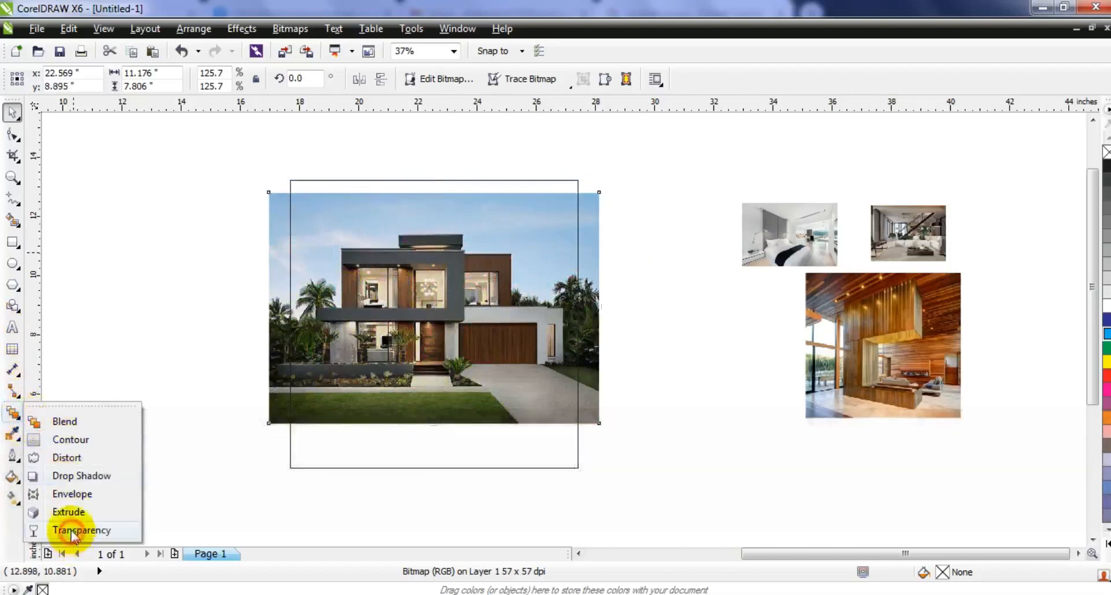
click(74, 531)
drag(276, 302, 284, 215)
drag(276, 304, 278, 254)
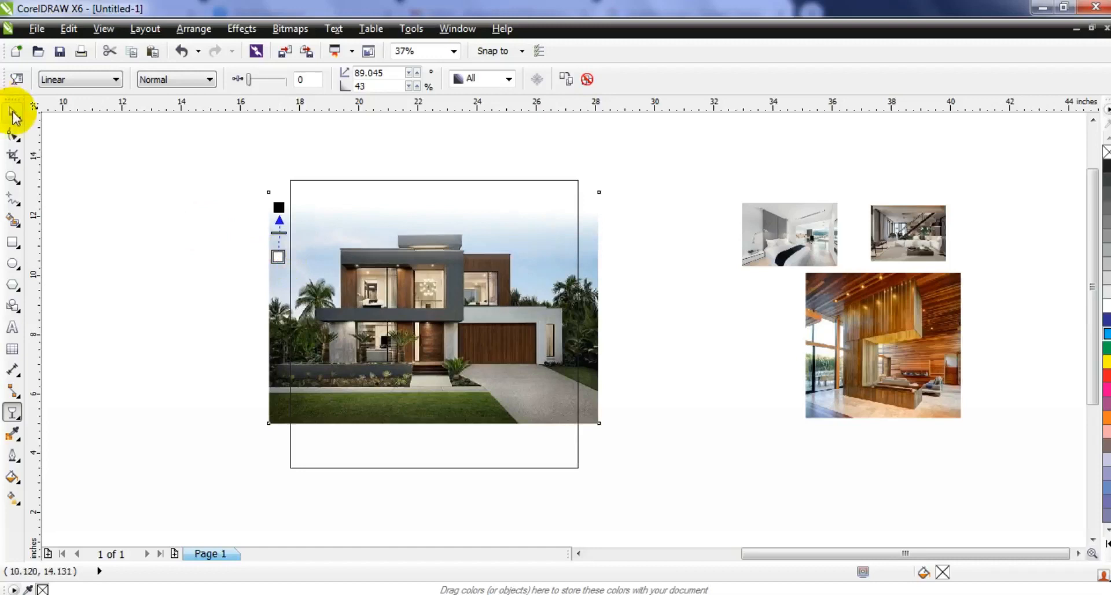
click(14, 118)
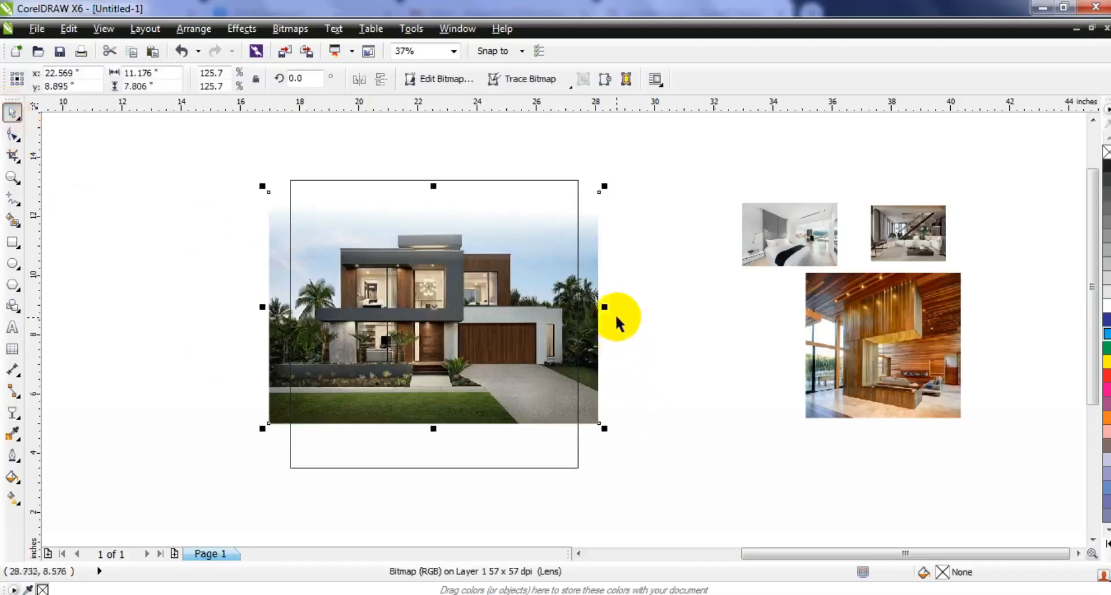
Narrow the house photo to about 10.38 inches wide from its centre and PowerClip it inside the square
drag(604, 307, 594, 311)
right_click(587, 313)
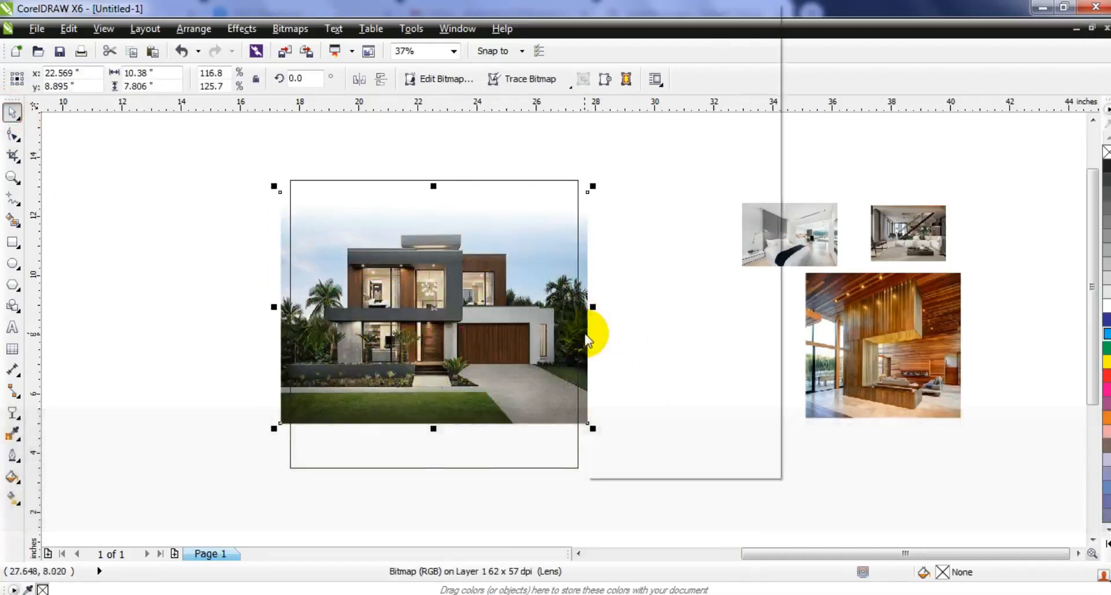
click(642, 11)
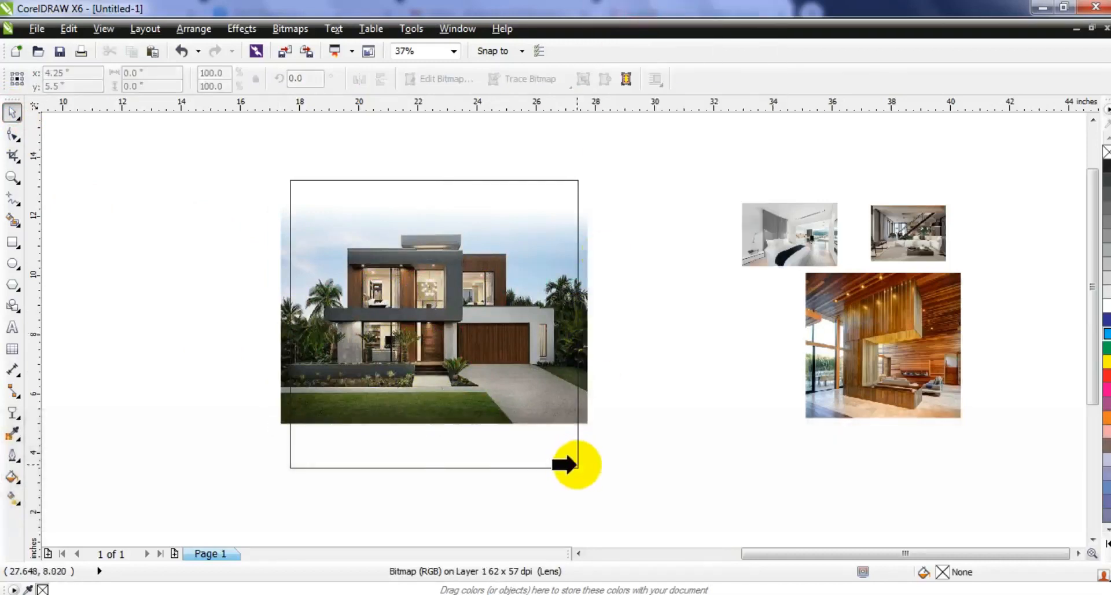
click(577, 464)
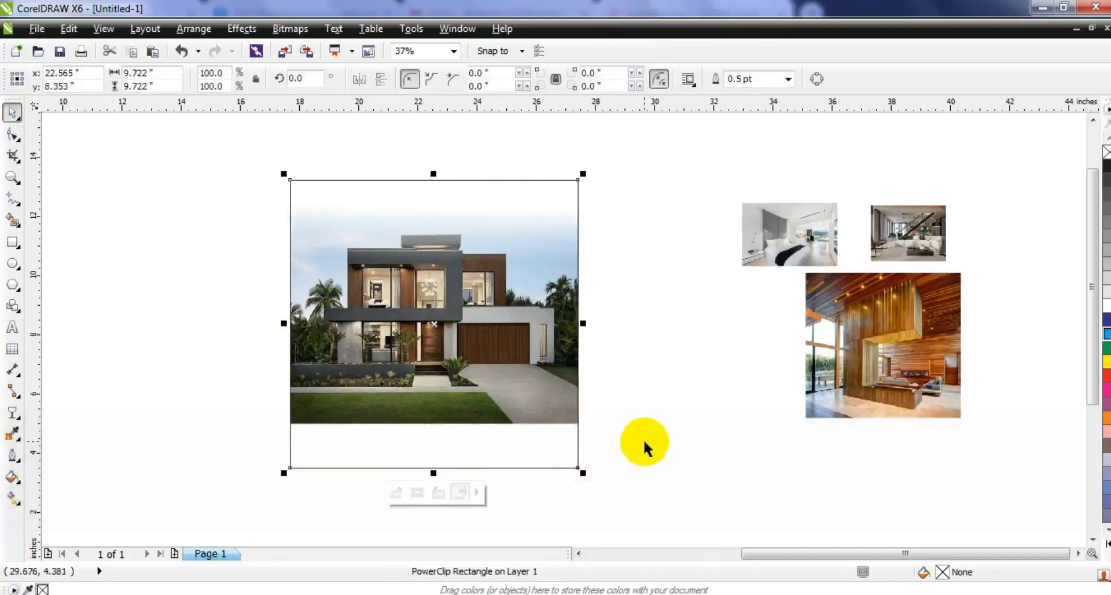
Give the square a uniform dark navy fill of C92 M85 Y24 K69
click(11, 477)
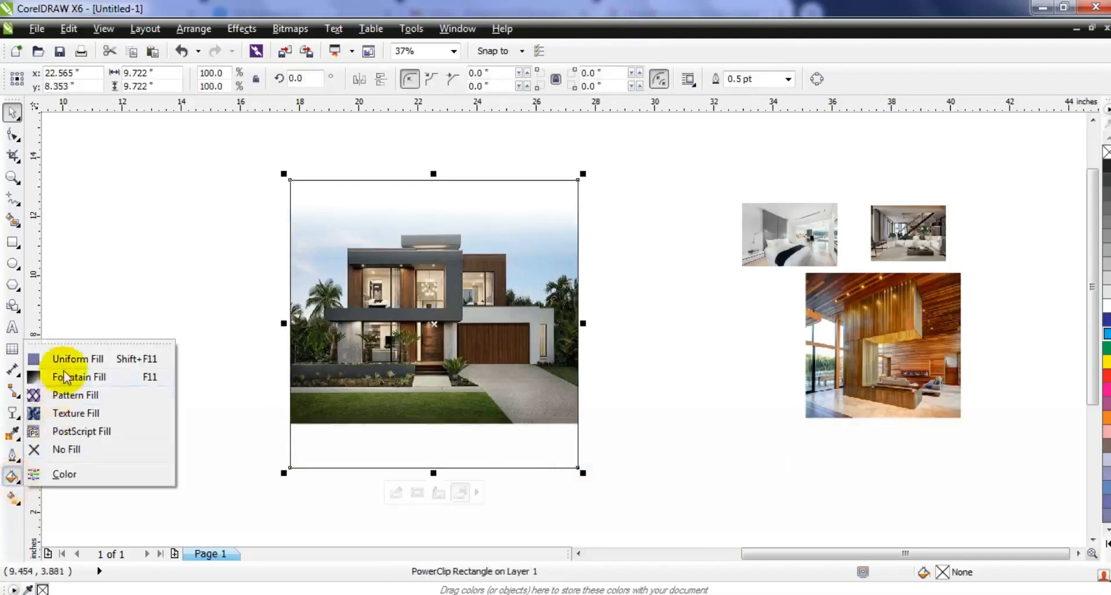
click(65, 365)
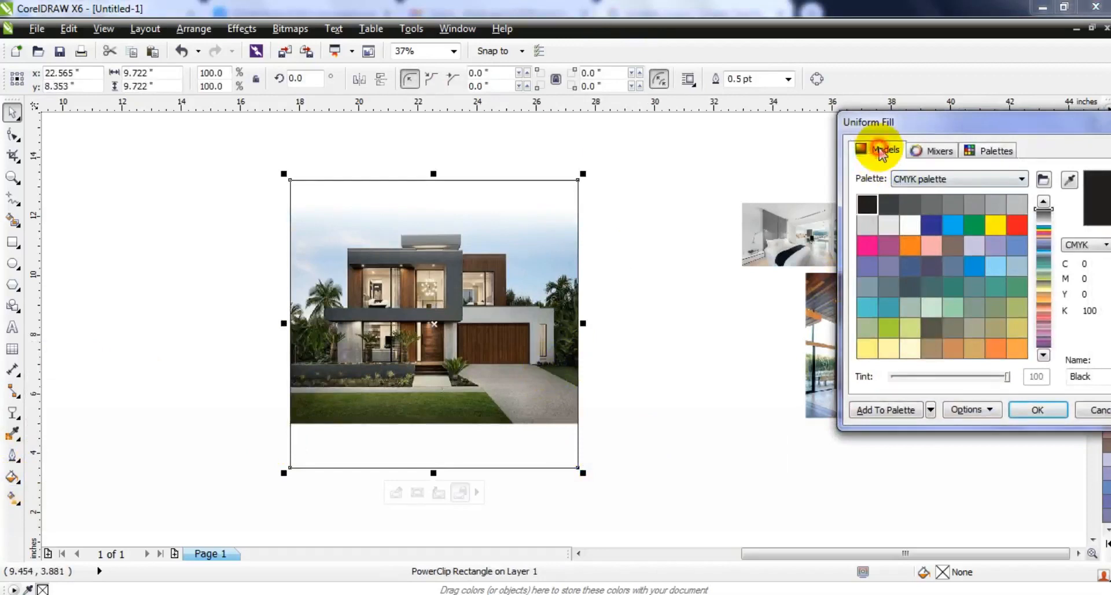
click(881, 154)
drag(1046, 204, 1048, 258)
click(1018, 300)
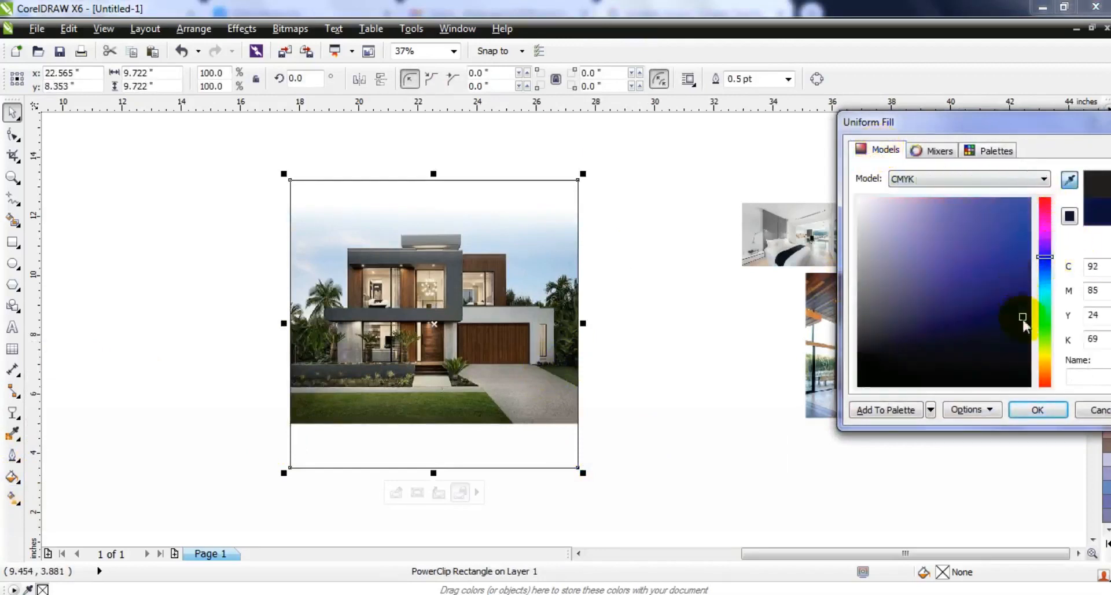
click(1041, 410)
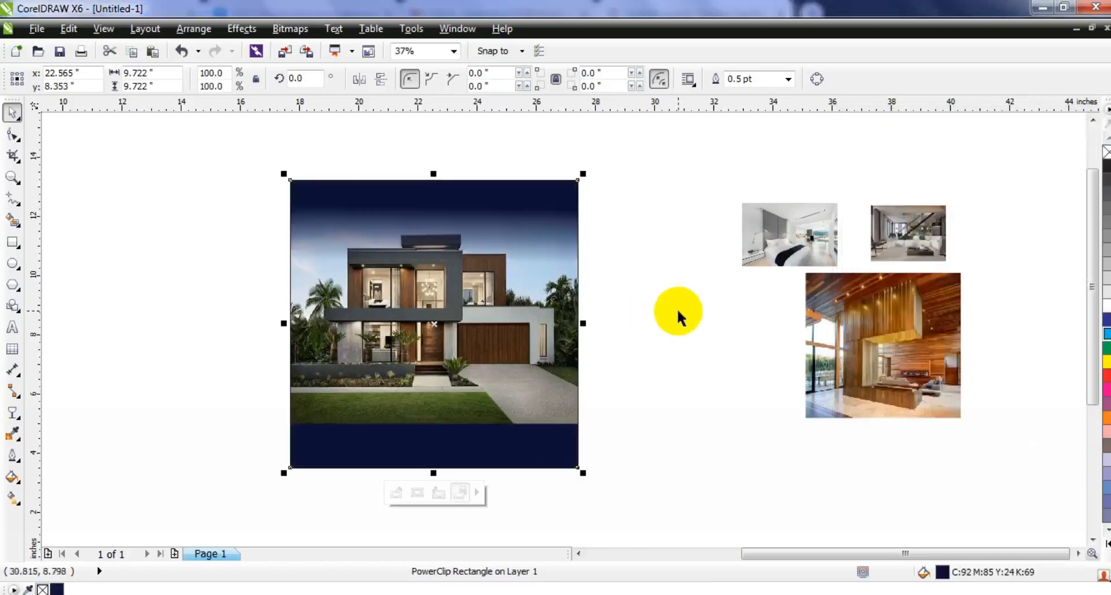
click(678, 313)
Apply a vertical linear fountain fill to the square from navy above its top edge down to light blue, with the midpoint at 70%
click(480, 210)
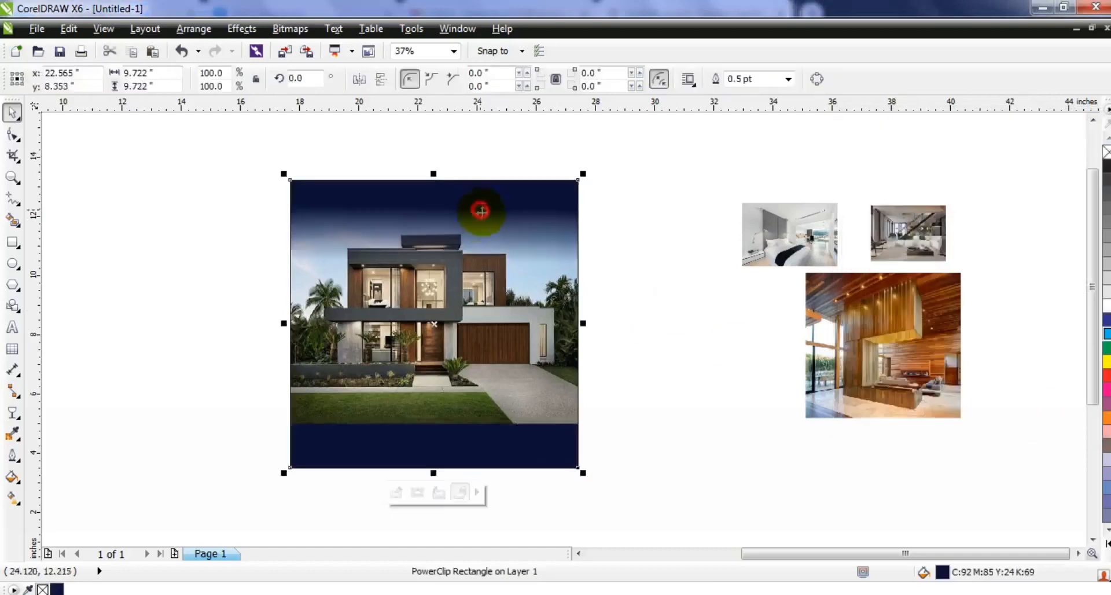
key(g)
drag(447, 186, 448, 241)
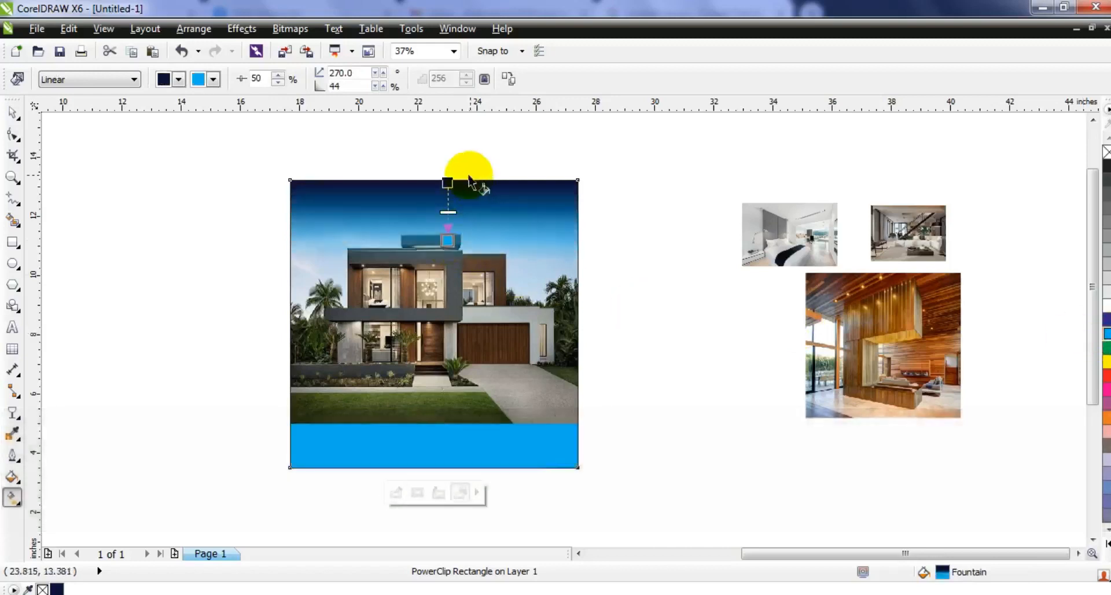
drag(448, 181, 447, 154)
drag(449, 212, 449, 215)
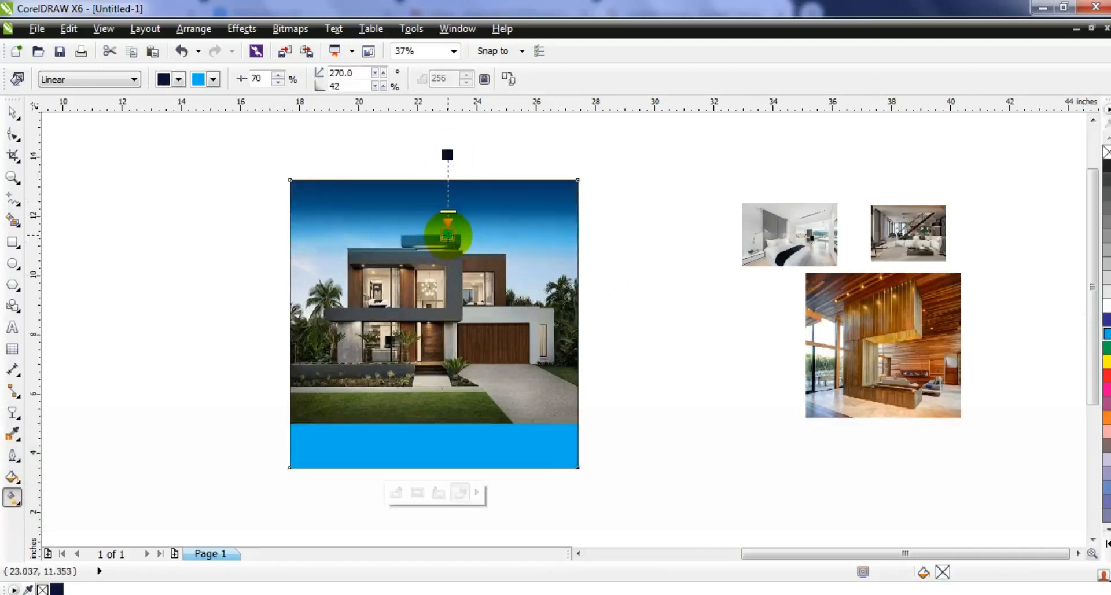
click(12, 112)
click(180, 307)
Draw a wide ellipse of about 14.49 by 5.13 inches across the lower part of the square, extending past both sides
click(455, 186)
key(shift+F2)
key(Escape)
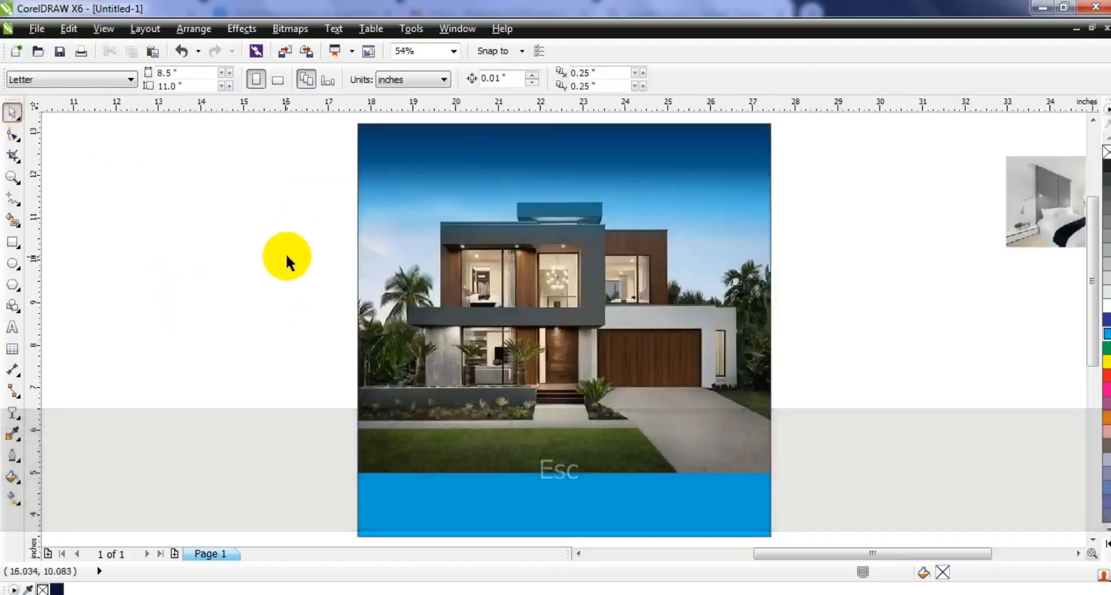
key(F3)
click(7, 177)
drag(206, 144, 720, 410)
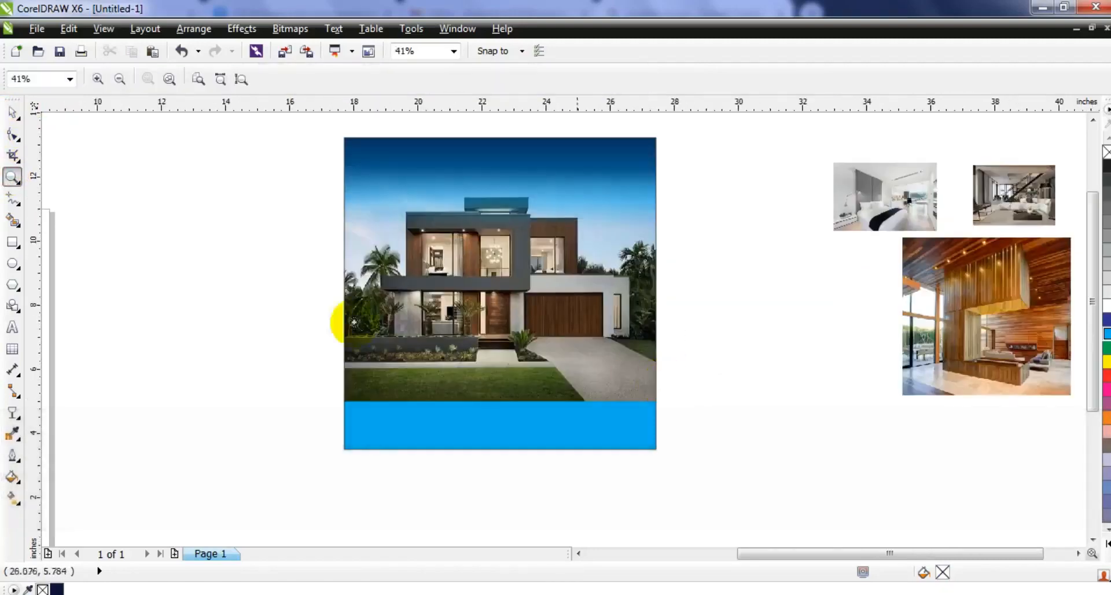
click(13, 265)
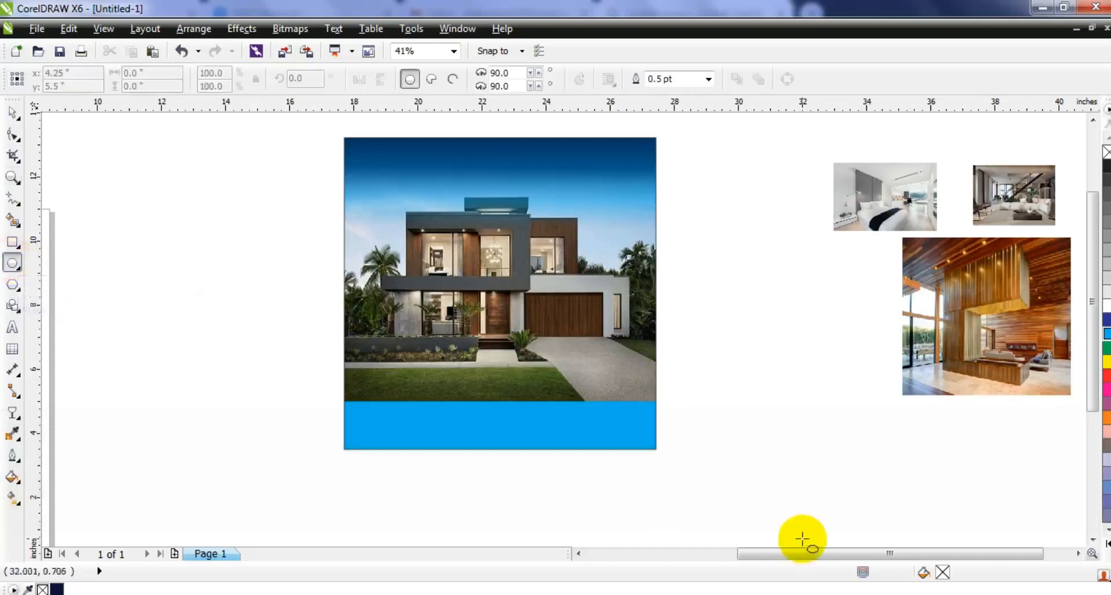
drag(738, 504, 269, 335)
click(18, 118)
Align the ellipse's centre horizontally with the square
key(shift)
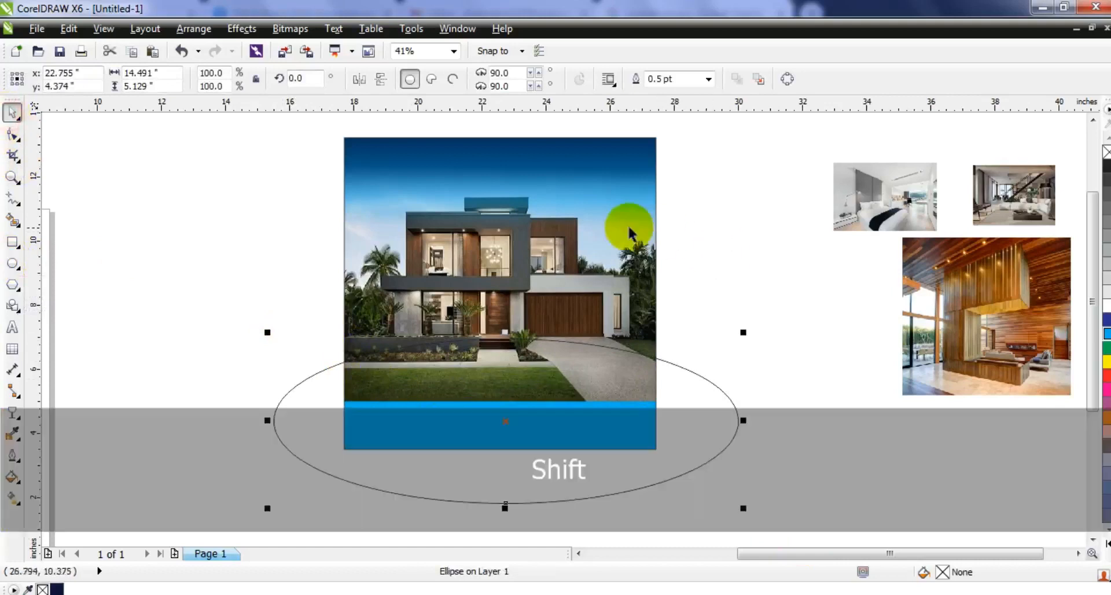
shift+click(630, 233)
key(c)
click(694, 390)
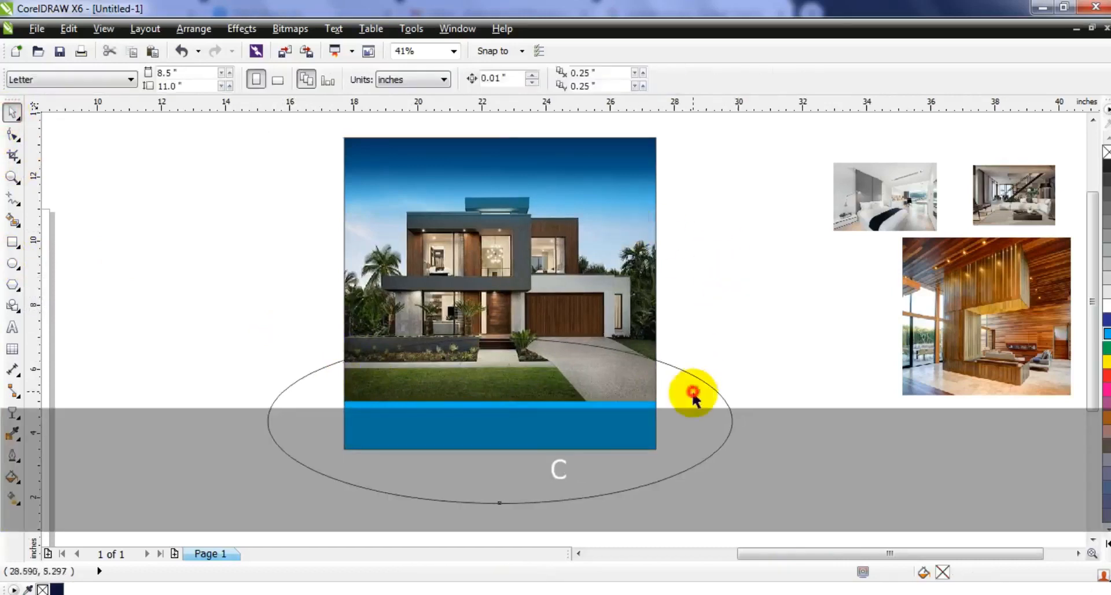
Narrow the ellipse to about 12.41 inches wide from its centre, fill it with orange and remove its outline
click(740, 422)
key(shift)
drag(739, 421, 711, 421)
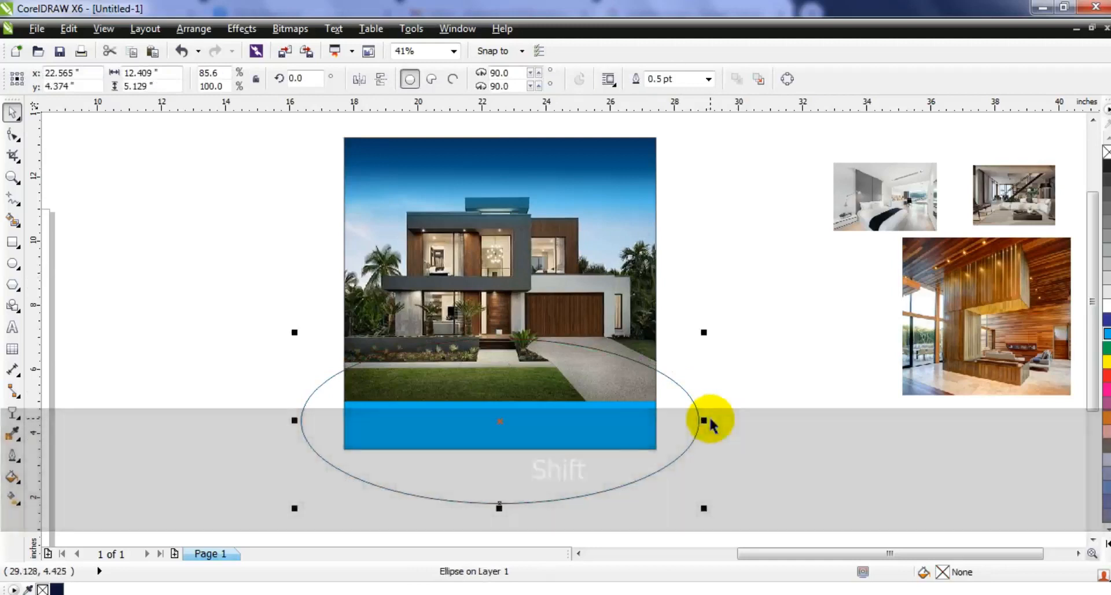
click(1106, 417)
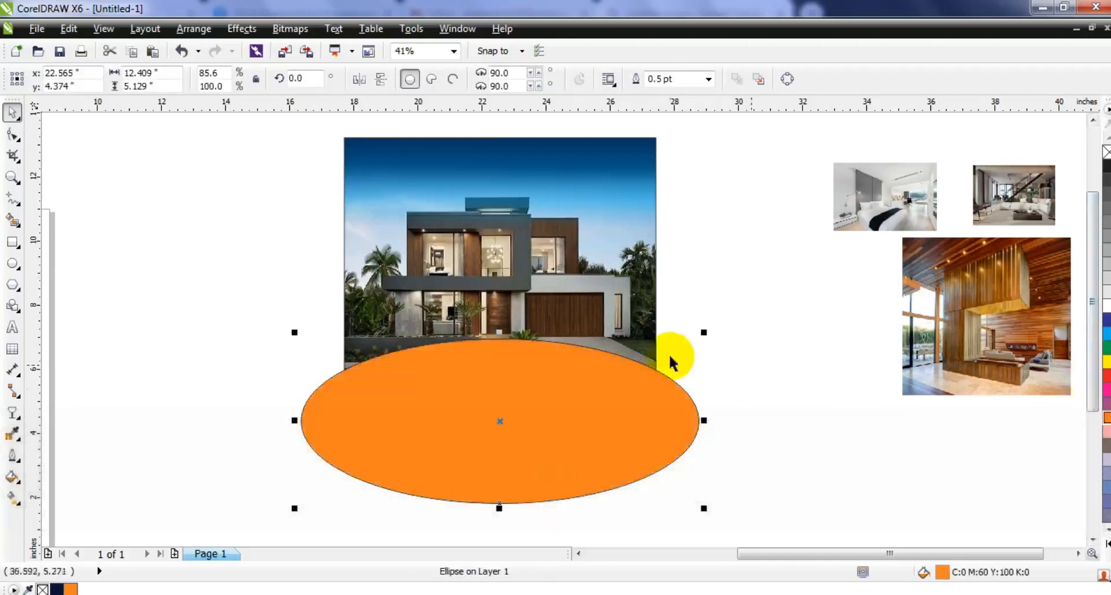
right_click(1106, 152)
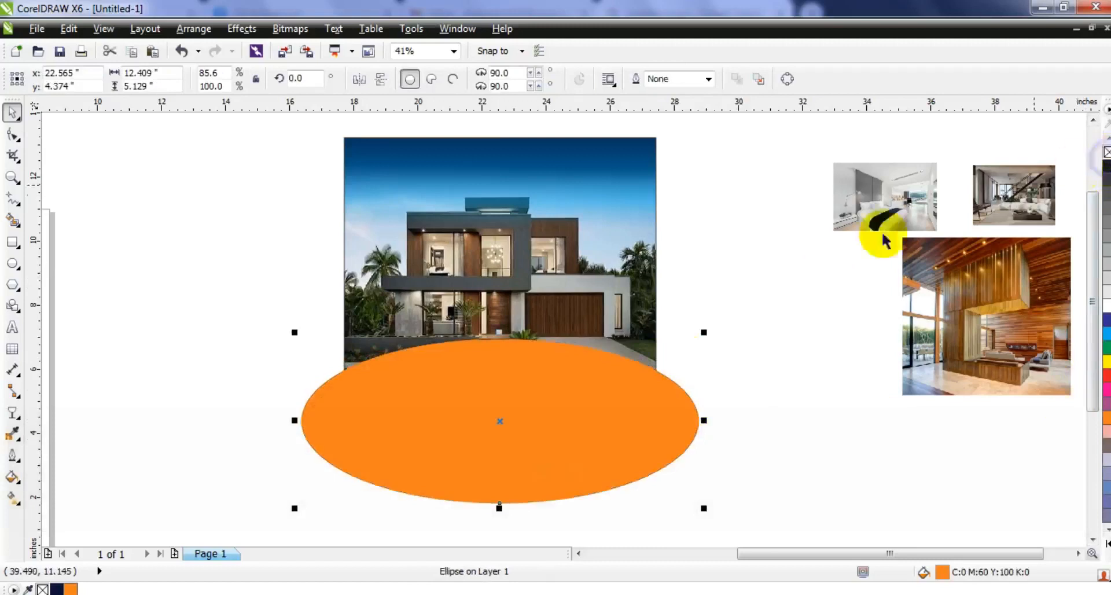
Duplicate the orange ellipse, scale the copy to about 97% from its centre and fill it with the document's dark navy
key(shift+F2)
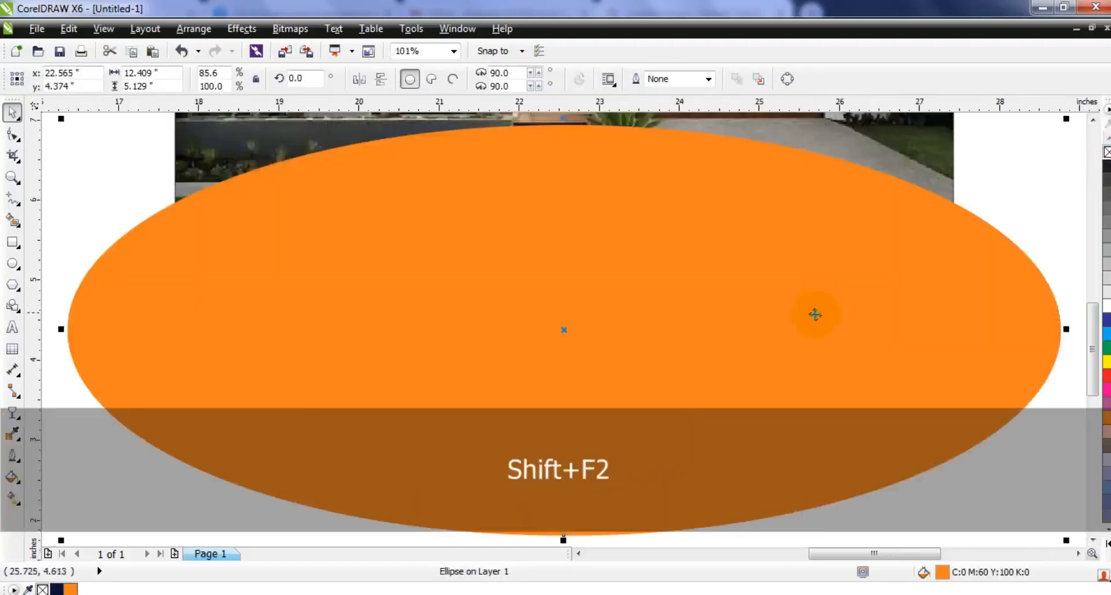
key(KP_Add)
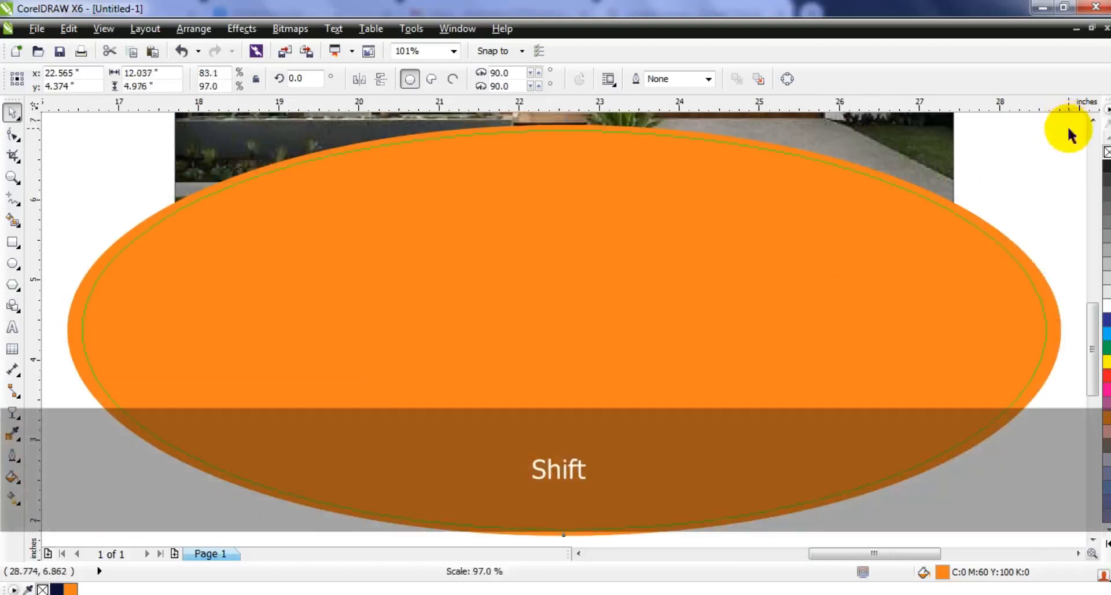
drag(1068, 129, 1069, 128)
click(57, 588)
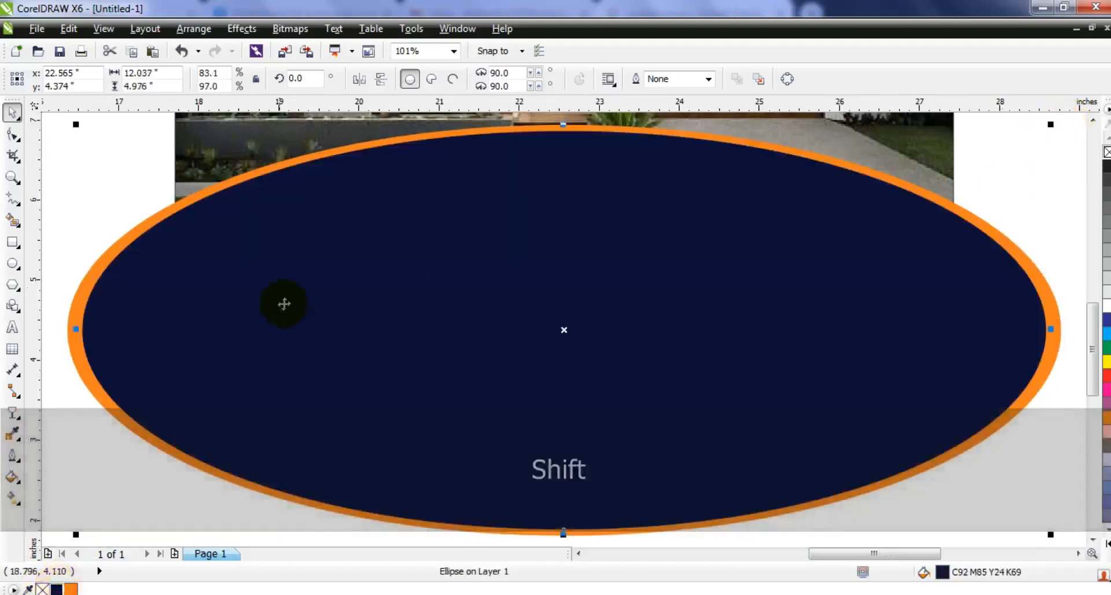
Select the orange and navy ellipses together and PowerClip them inside the square with the house photo
key(F3)
key(Escape)
drag(271, 371, 244, 376)
right_click(441, 277)
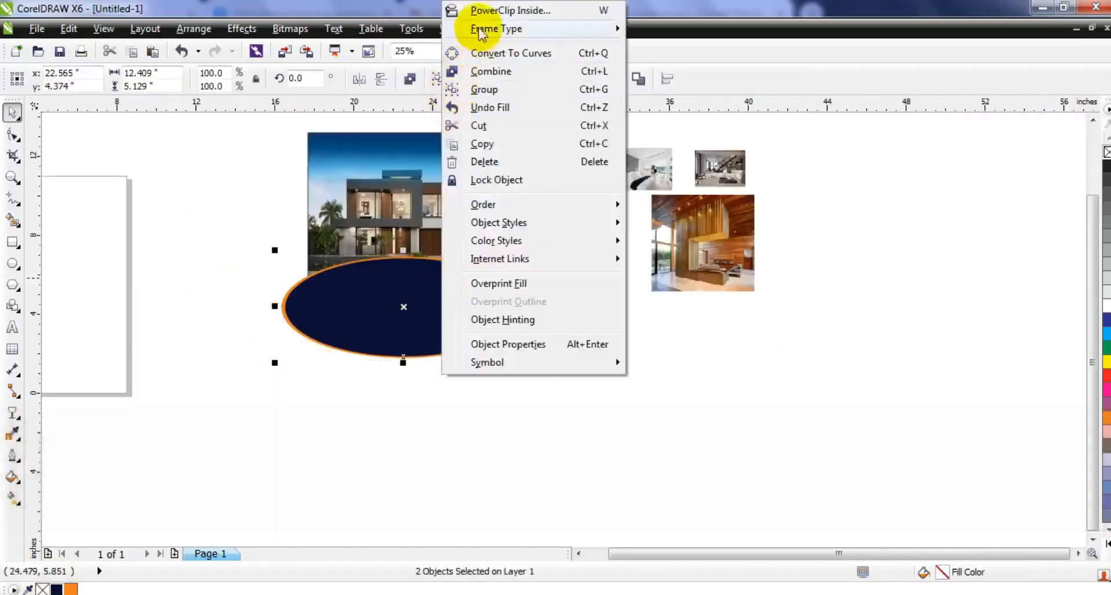
click(509, 10)
click(442, 172)
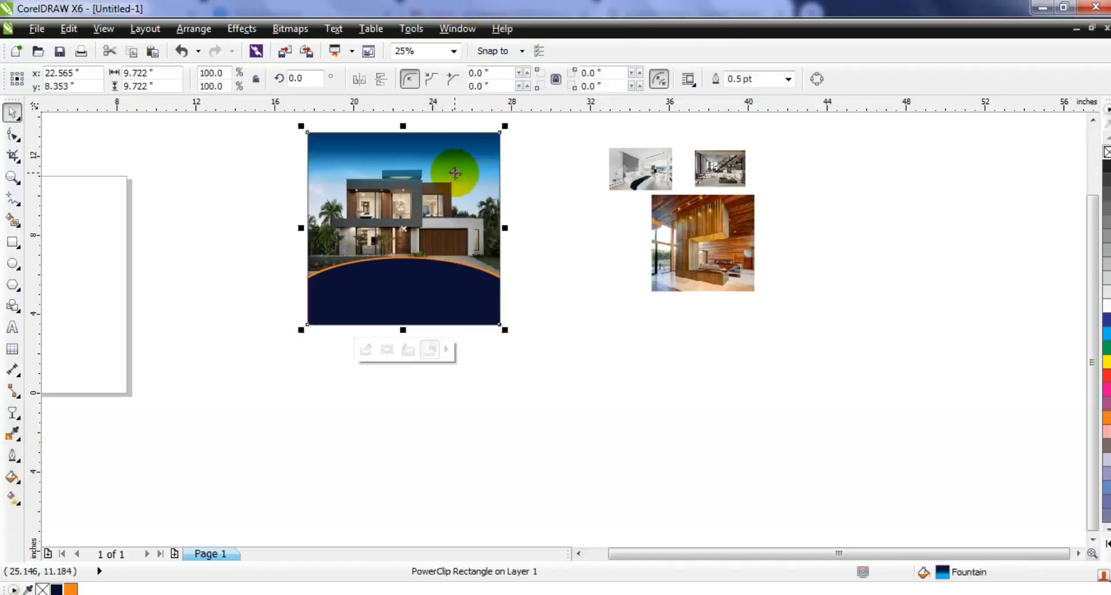
Move the square design horizontally by about 5.2 inches so it sits beside the three interior photos
key(shift)
drag(842, 368, 306, 159)
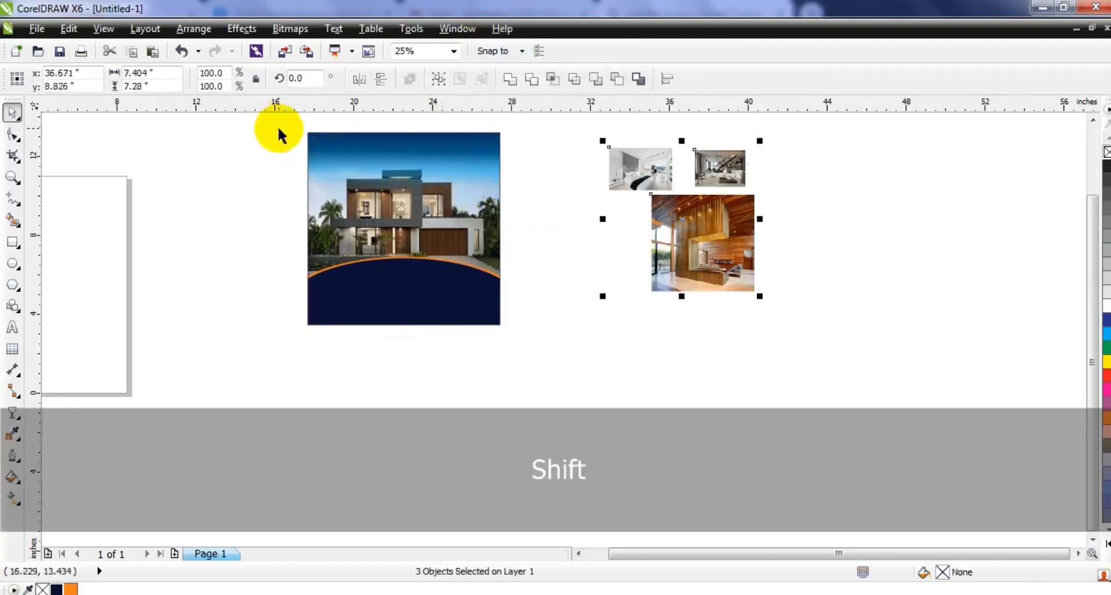
key(shift+F2)
key(F3)
key(F3)
key(ctrl)
drag(335, 283, 412, 282)
drag(281, 170, 621, 379)
key(shift+F2)
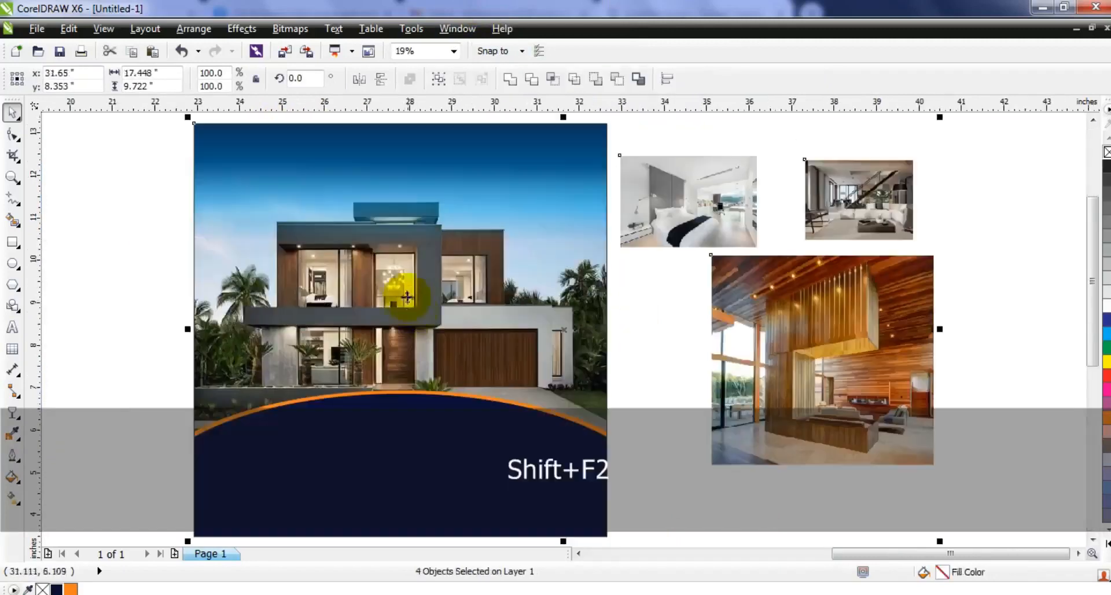
key(Escape)
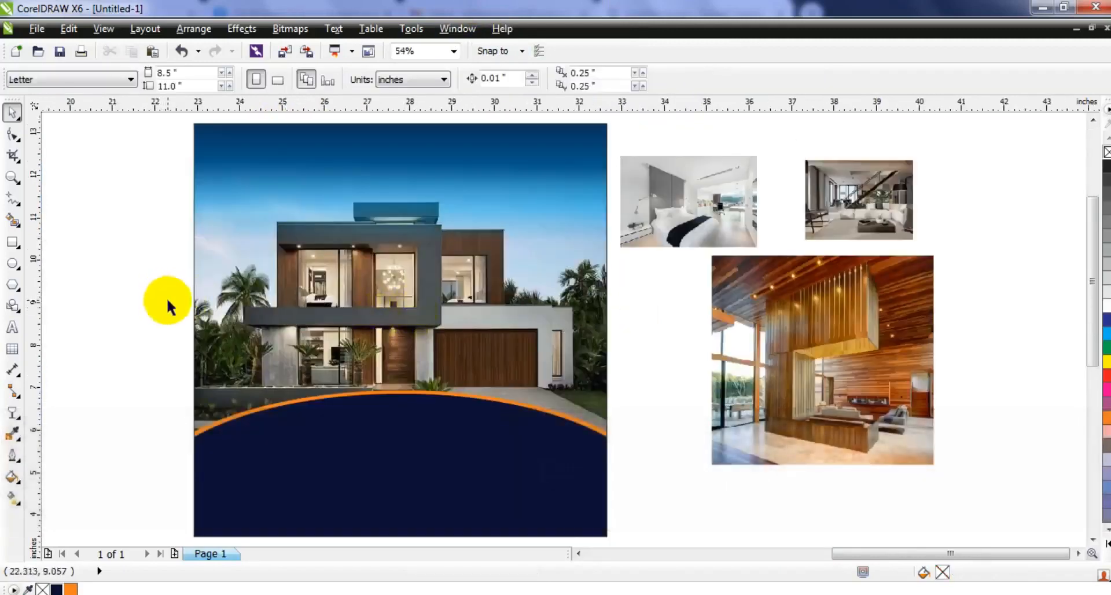
Draw a circle about 2.2 inches wide over the crest of the navy curve and fill it with white
click(12, 265)
drag(354, 343, 402, 435)
click(12, 112)
click(1106, 305)
Add a concentric copy of the circle scaled to about 90%, fill it with 40% black, and remove both outlines
key(shift+F2)
key(F3)
drag(651, 186, 647, 200)
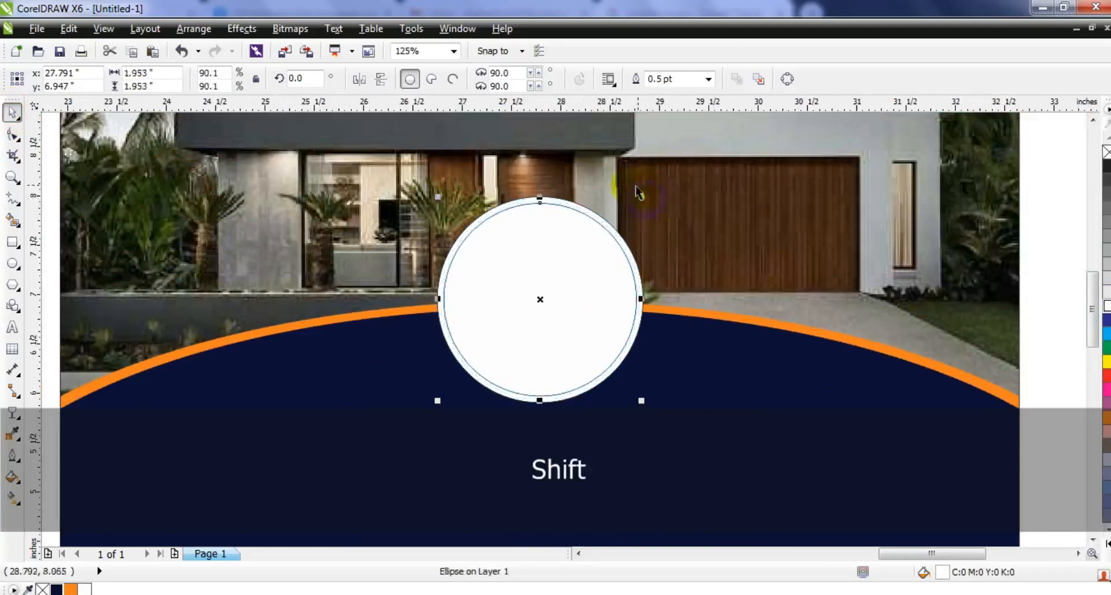
click(1107, 250)
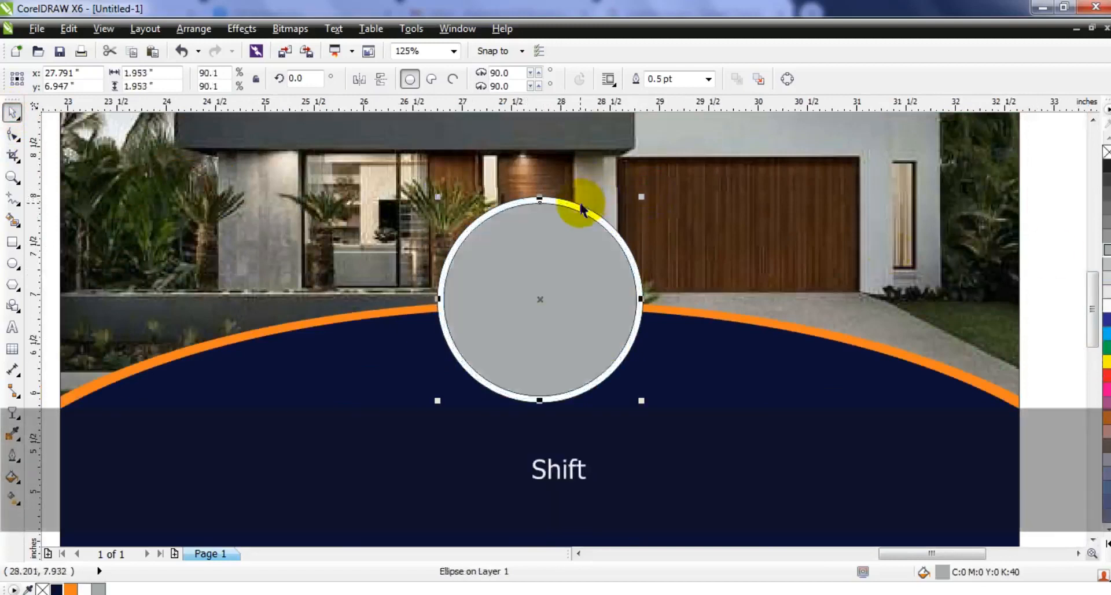
shift+click(579, 206)
right_click(1107, 153)
Duplicate the ringed circle at a smaller size, with its grey part about 1.41 inches wide, and place one copy on each side
drag(650, 190, 635, 226)
right_click(635, 226)
drag(550, 302, 727, 328)
drag(792, 250, 794, 247)
drag(736, 324, 382, 336)
key(F3)
key(Escape)
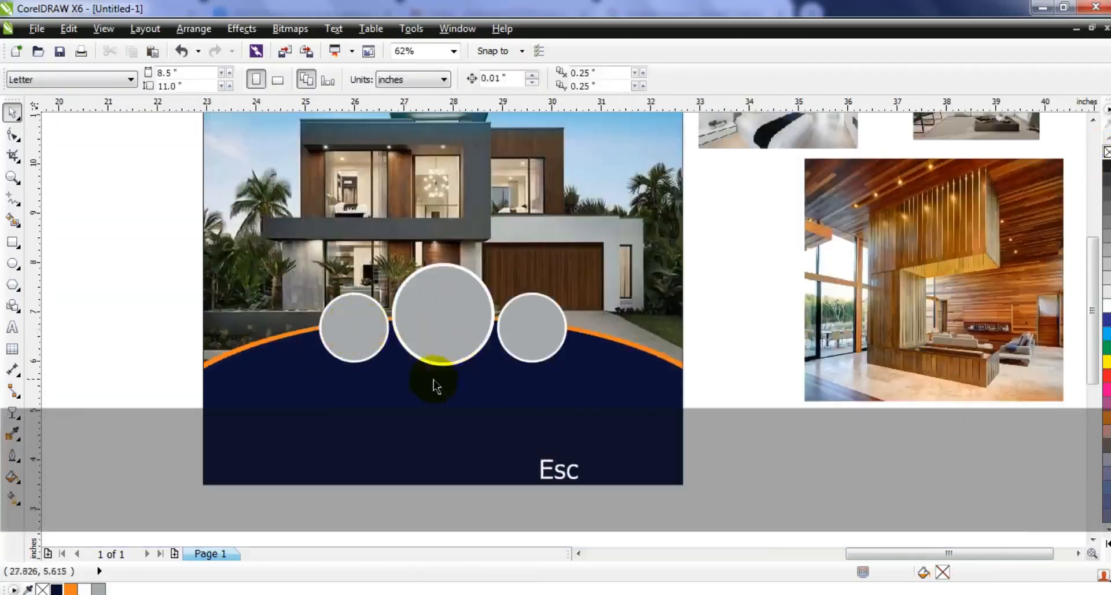
Edit the square's PowerClip contents, shift the orange and navy ellipses together slightly downward, and finish editing
key(F3)
key(Escape)
drag(535, 460, 352, 340)
drag(496, 382, 506, 380)
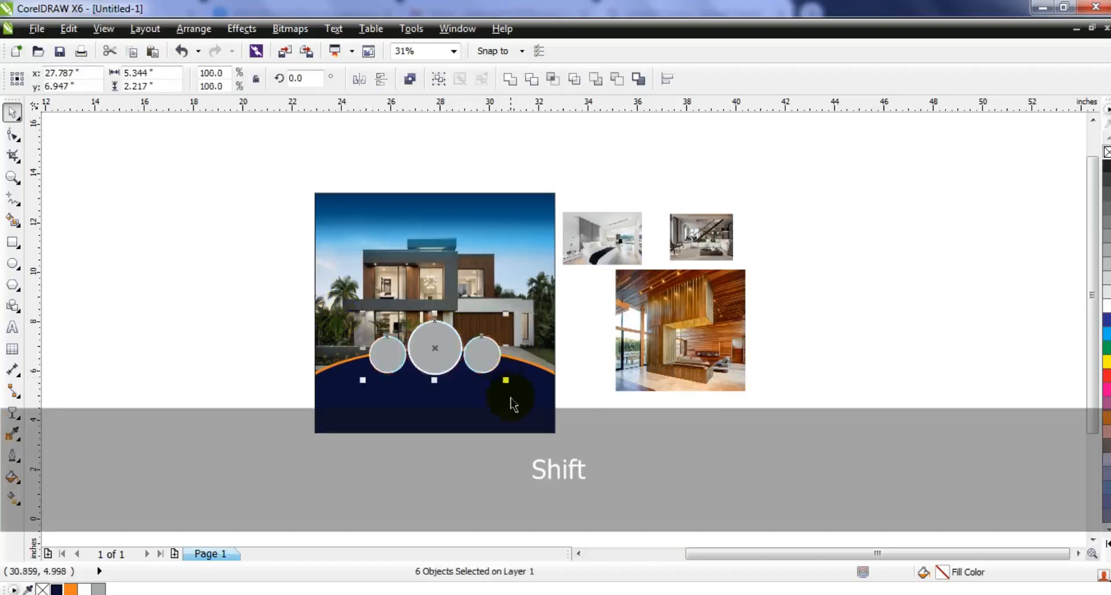
right_click(505, 368)
click(535, 69)
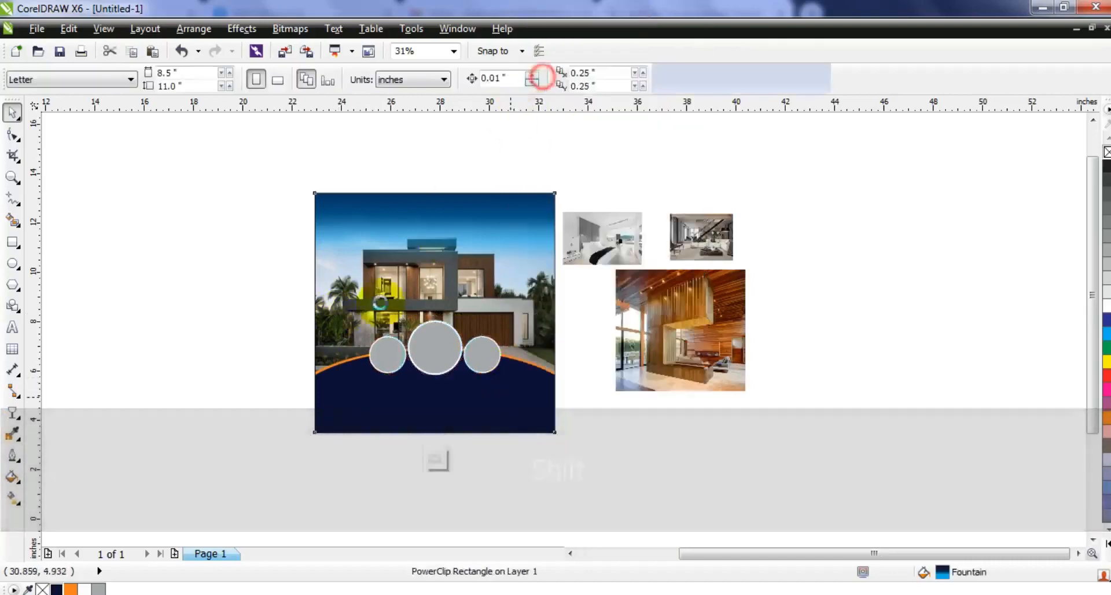
drag(237, 330, 613, 509)
drag(583, 391, 572, 411)
right_click(572, 410)
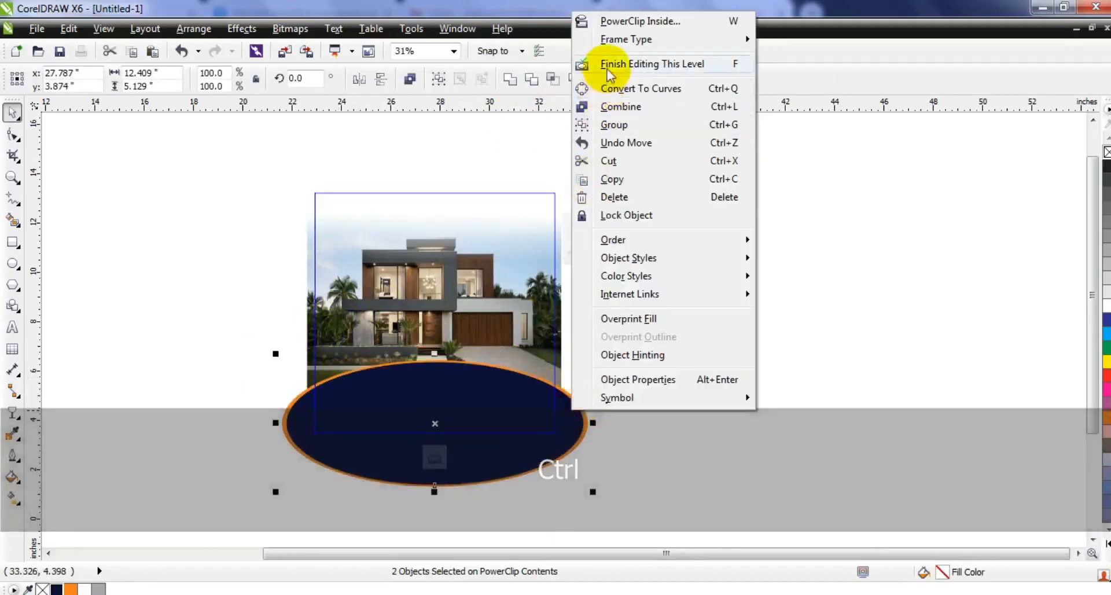
click(590, 67)
Move all three ringed circles down together to sit on the lowered curve
drag(227, 307, 529, 394)
drag(479, 354, 478, 374)
drag(240, 456, 811, 171)
key(shift+F2)
key(Escape)
Scale down the wooden interior photo from its centre and PowerClip it inside the large middle circle
click(803, 333)
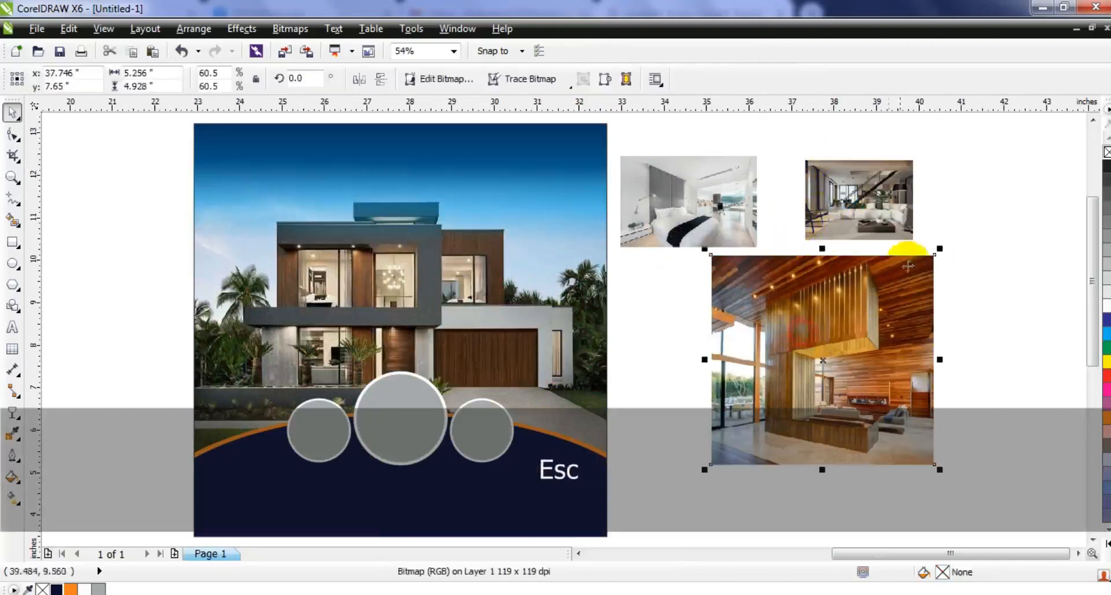
drag(936, 246, 903, 304)
key(w)
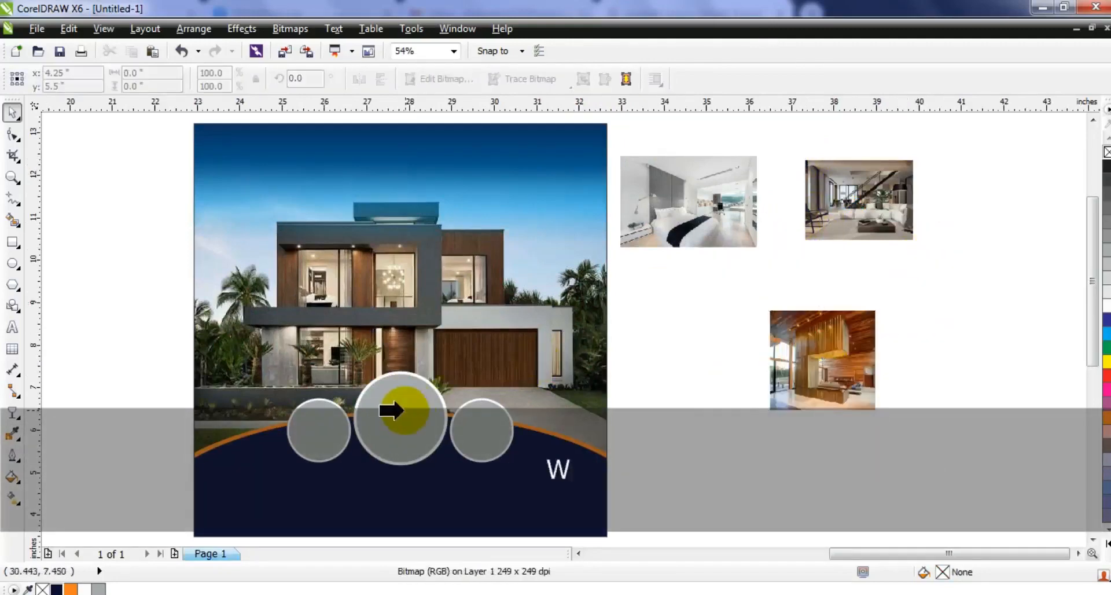
click(404, 411)
PowerClip the staircase living-room photo inside the right small circle and the bedroom photo inside the left one
click(855, 188)
key(w)
click(487, 423)
click(721, 230)
key(w)
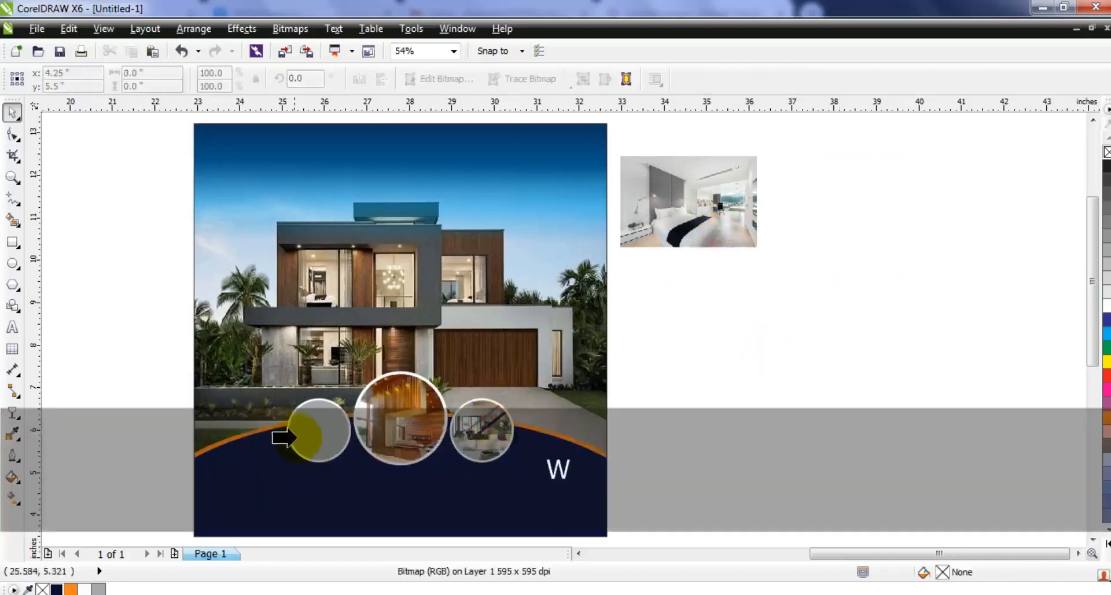
click(311, 436)
Edit the left circle's PowerClip contents and scale the bedroom photo down to fit the circle
key(d)
click(324, 446)
drag(397, 372, 399, 397)
key(f)
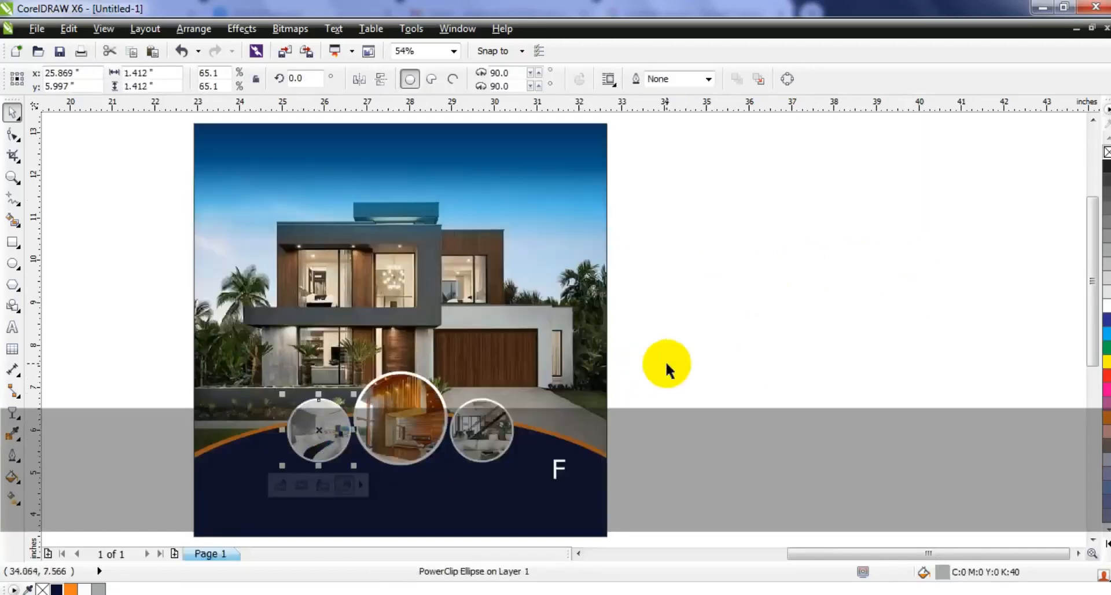
click(669, 364)
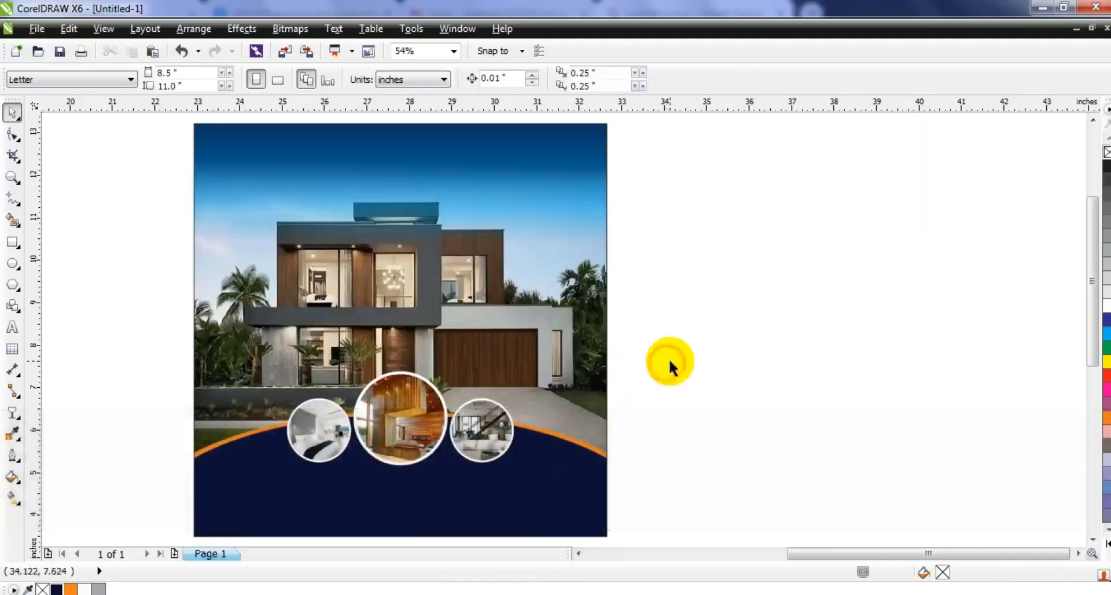
Add the artistic text "MODERN HOME" in the empty area beside the design
click(13, 177)
drag(187, 119, 607, 462)
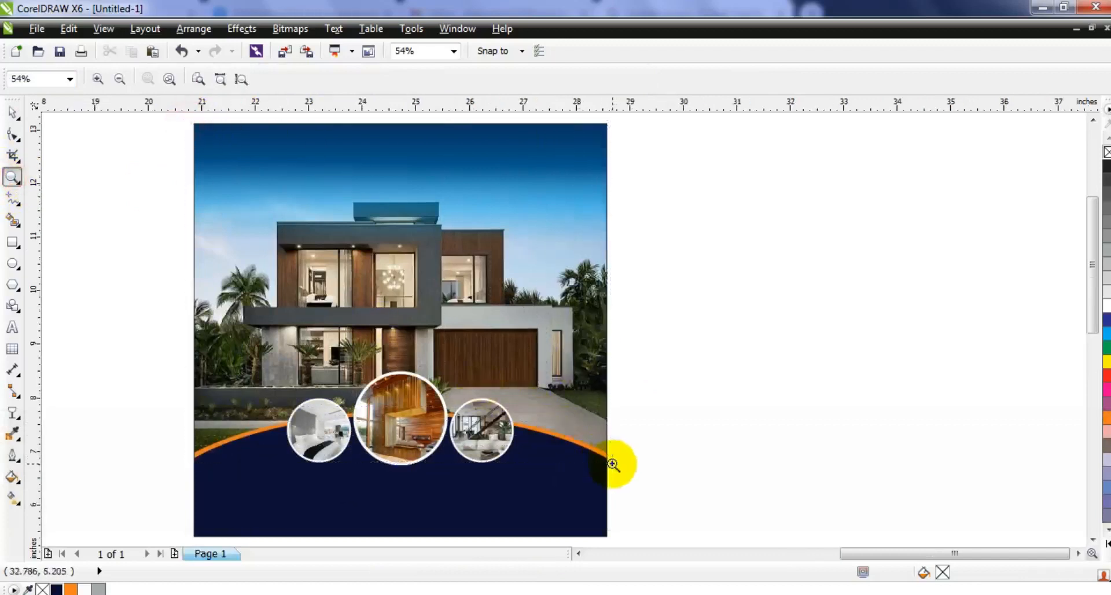
drag(611, 462, 611, 463)
click(12, 327)
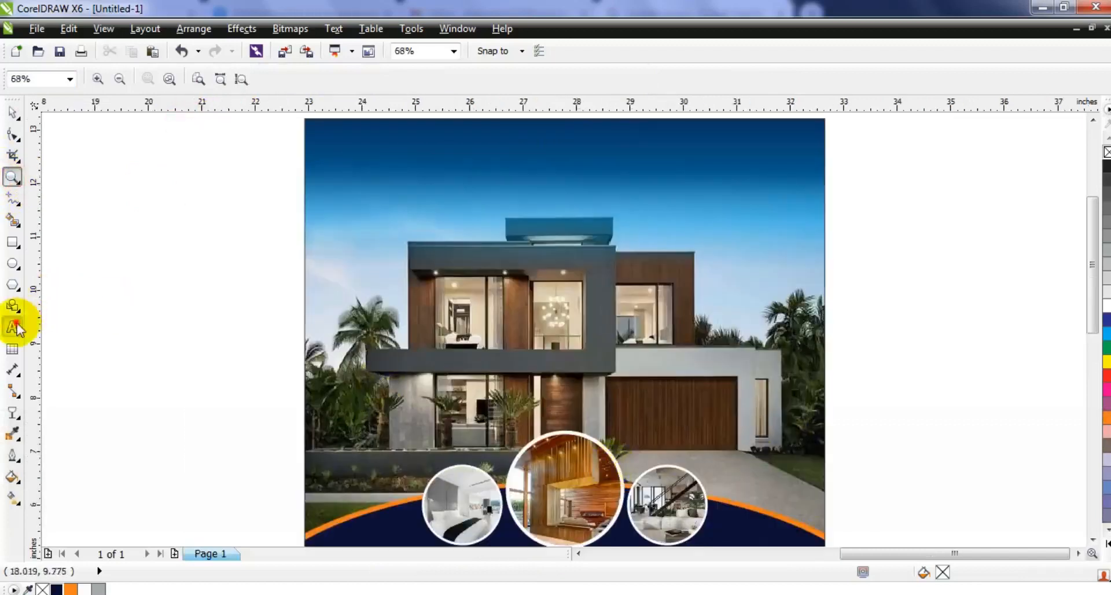
click(90, 276)
key(Caps_Lock)
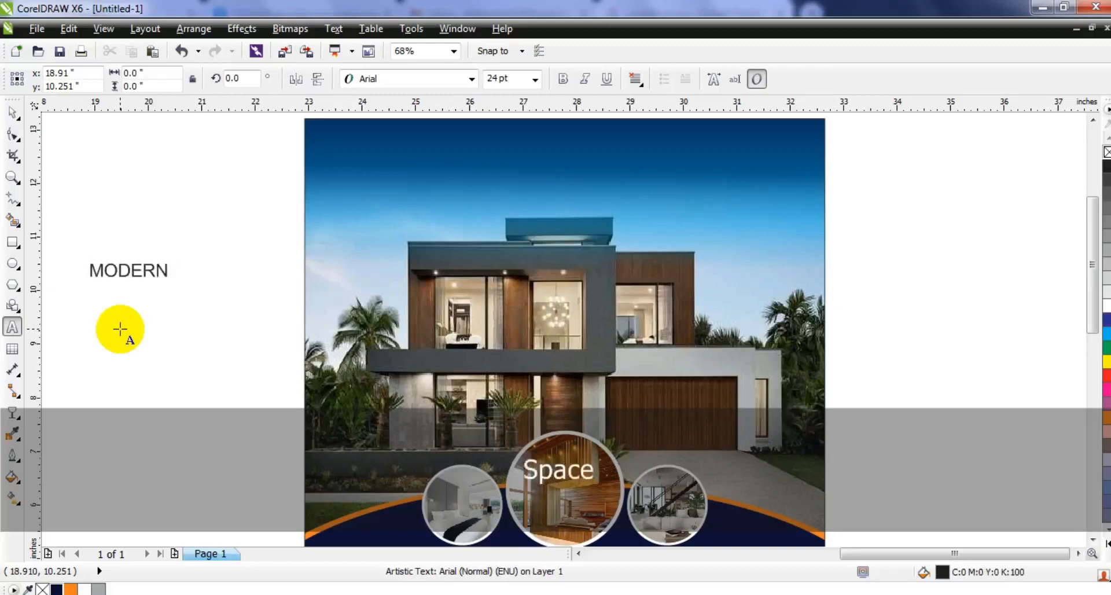
click(12, 112)
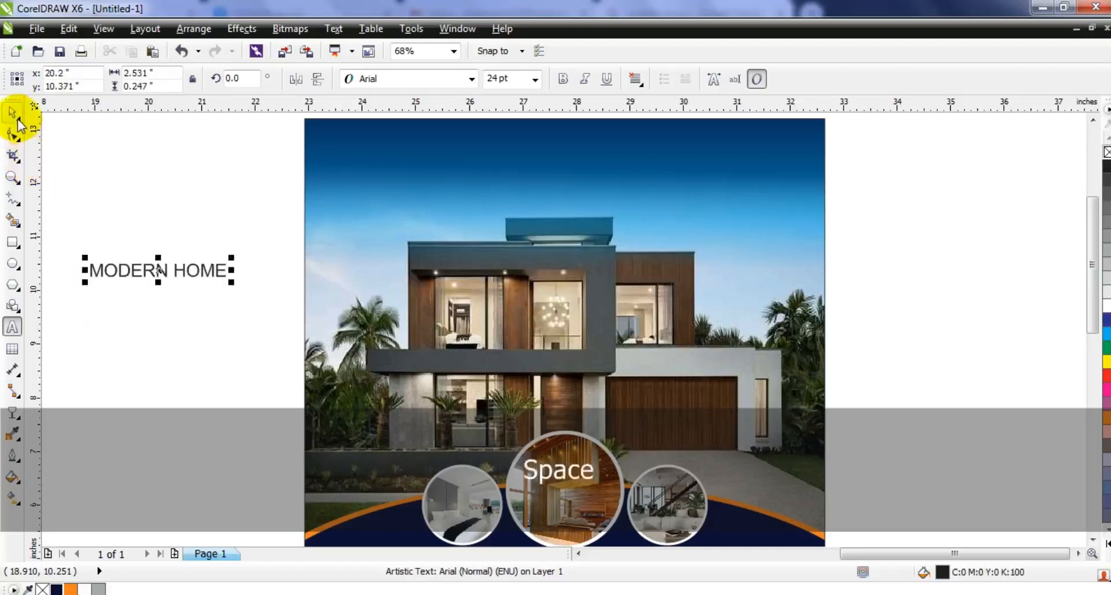
Set the MODERN HOME text in Swis721 BlkCn BT and enlarge it to about 51 pt
click(383, 80)
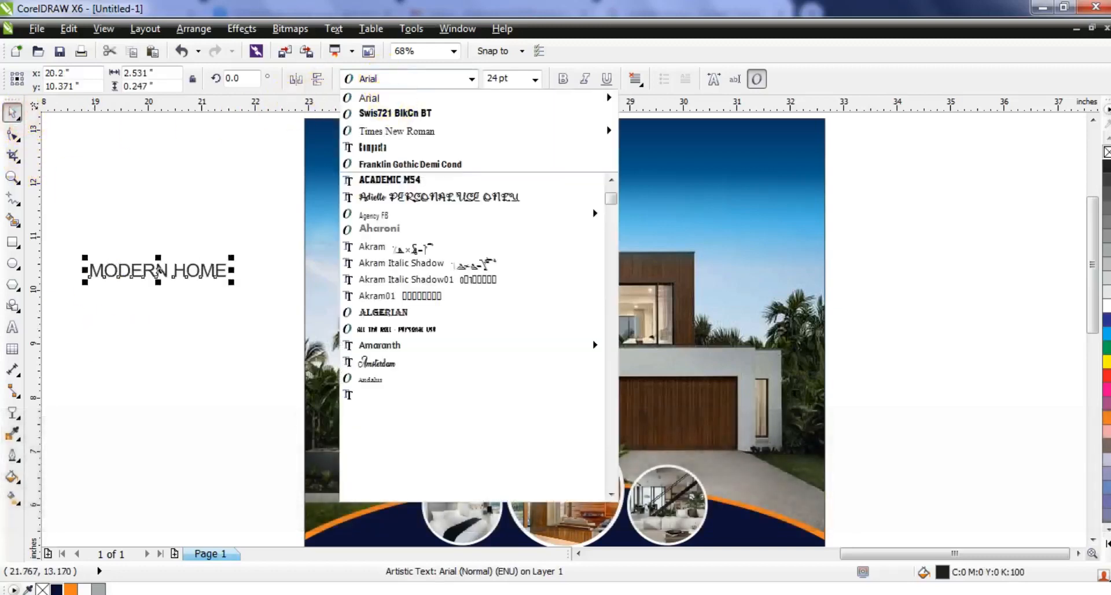
click(607, 113)
drag(212, 286, 382, 344)
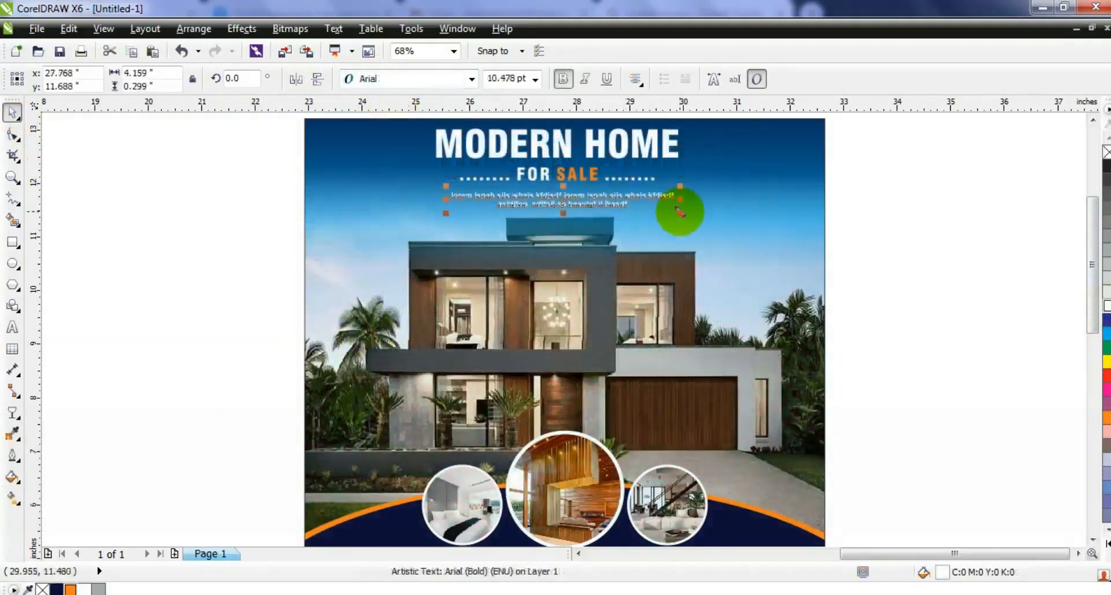
Slightly enlarge the white two-line description and move it up closer to the FOR SALE line
drag(682, 207, 692, 215)
drag(632, 194, 631, 190)
click(769, 249)
key(F3)
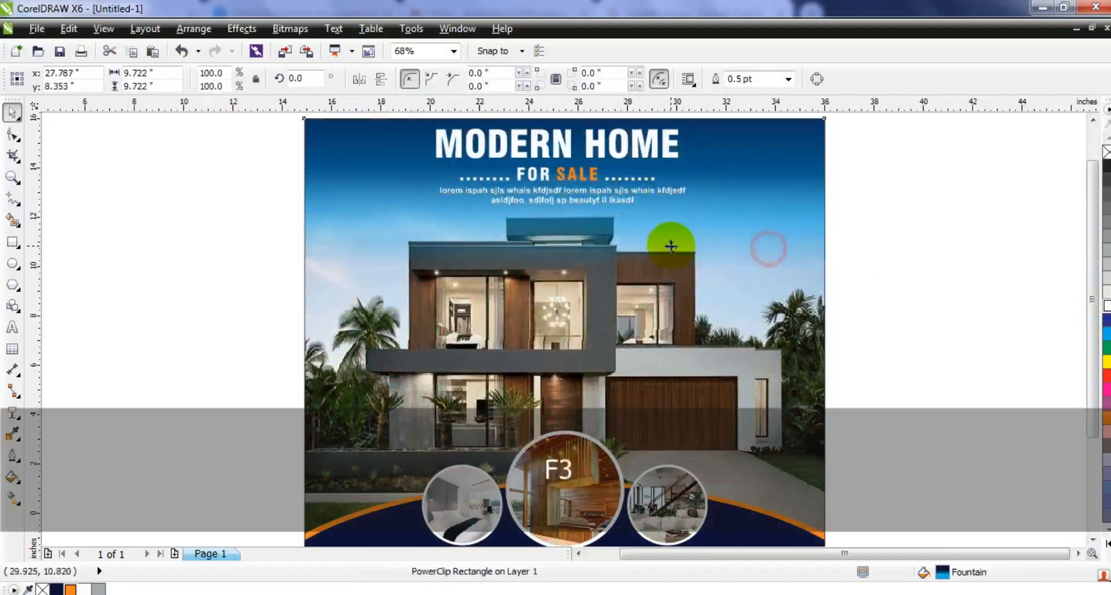
key(Escape)
click(882, 312)
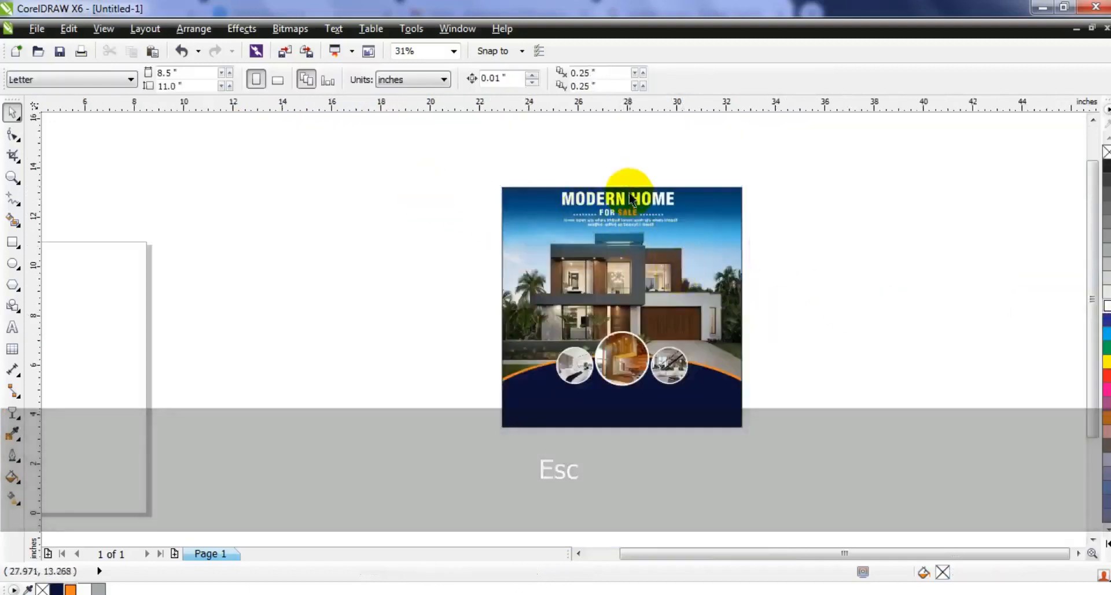
Widen the letter spacing of the MODERN HOME title with the Shape tool
click(619, 197)
click(12, 137)
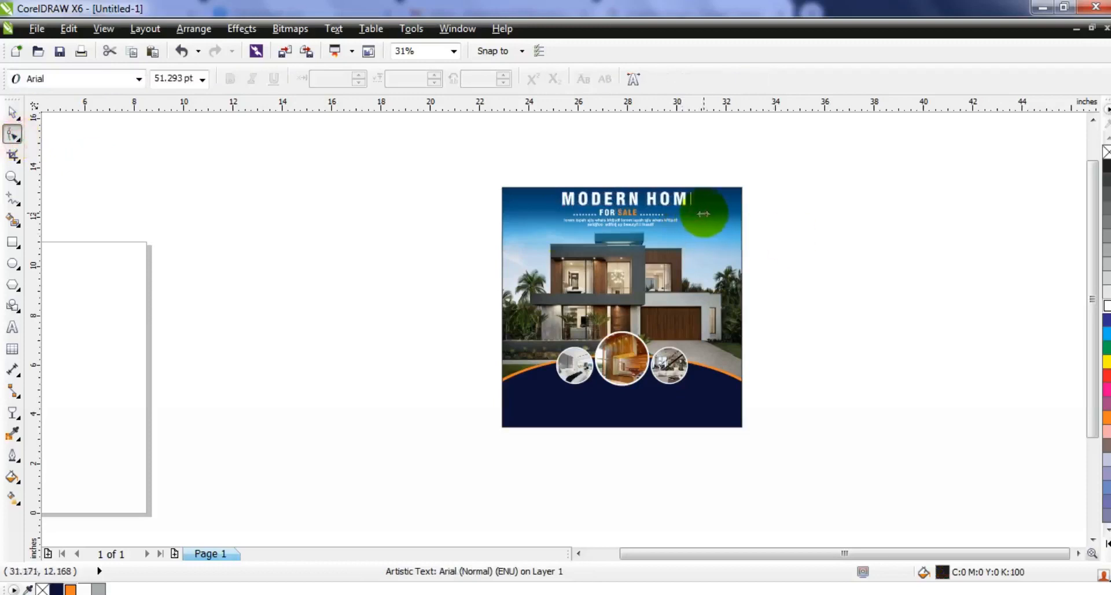
drag(702, 213, 703, 213)
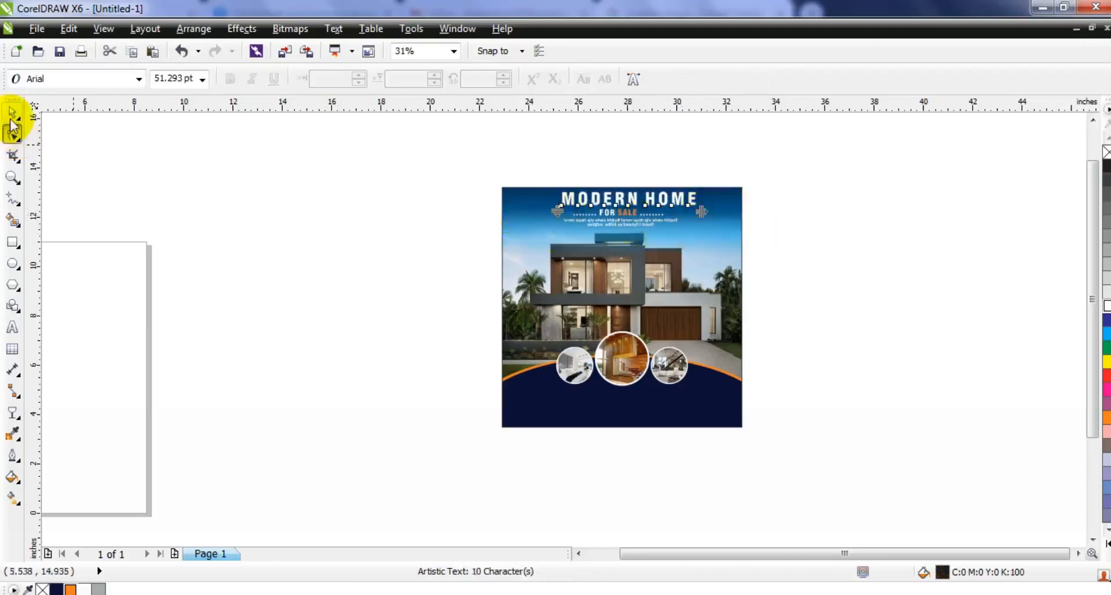
Centre the MODERN HOME title horizontally on the square
click(12, 113)
shift+click(717, 264)
key(c)
click(774, 280)
Add the artistic text "7 Bedrooms" just below the navy base of the design
drag(775, 176, 471, 446)
key(shift+F2)
key(Escape)
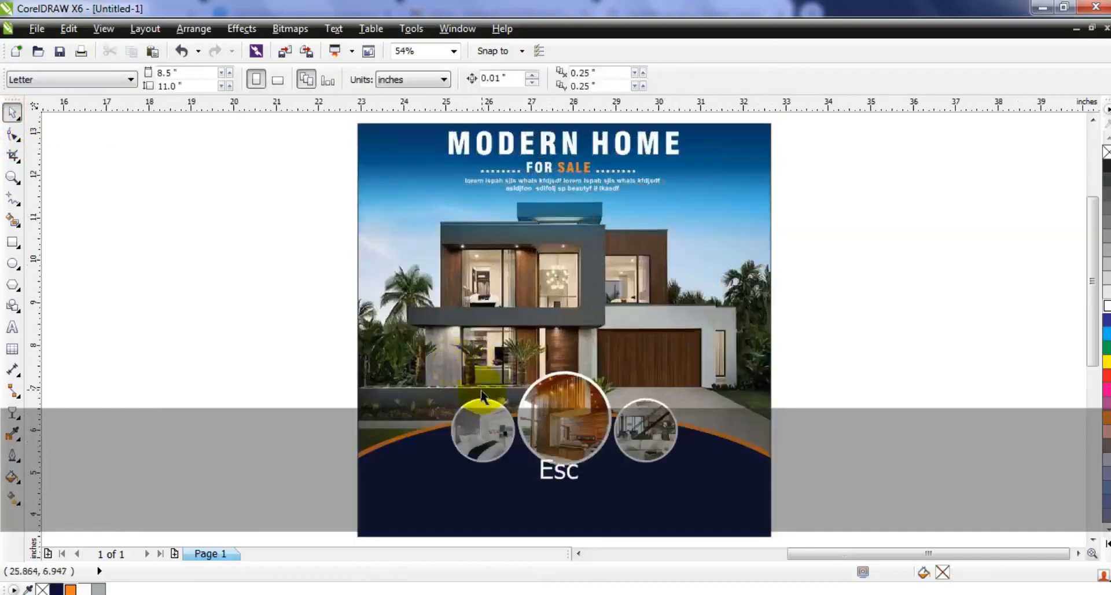
click(12, 176)
drag(321, 391, 801, 541)
key(space)
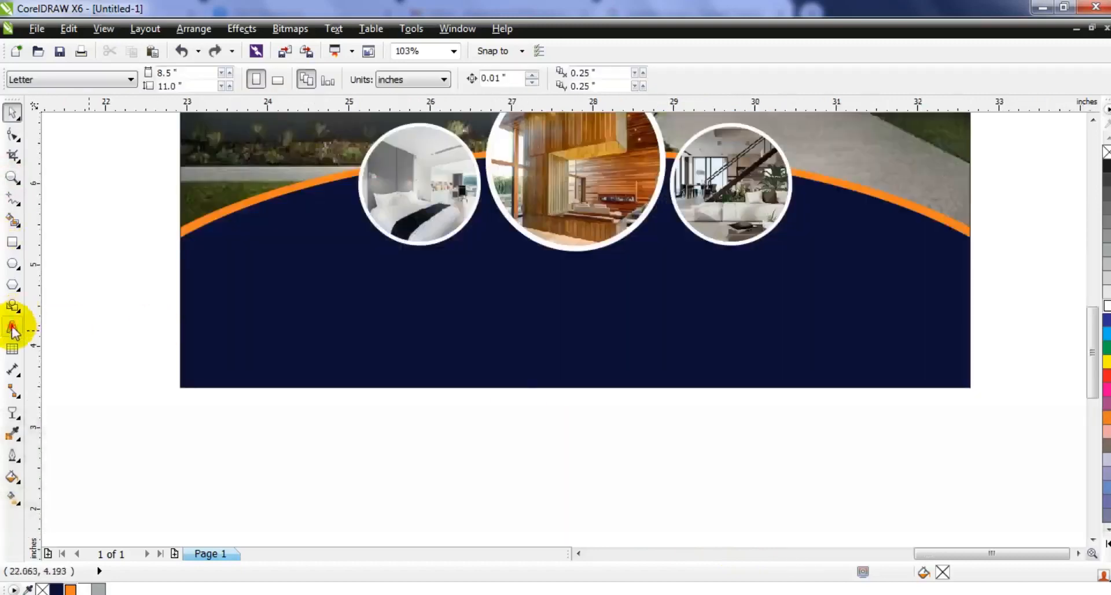
click(13, 328)
click(192, 443)
text(7 Bedrooms)
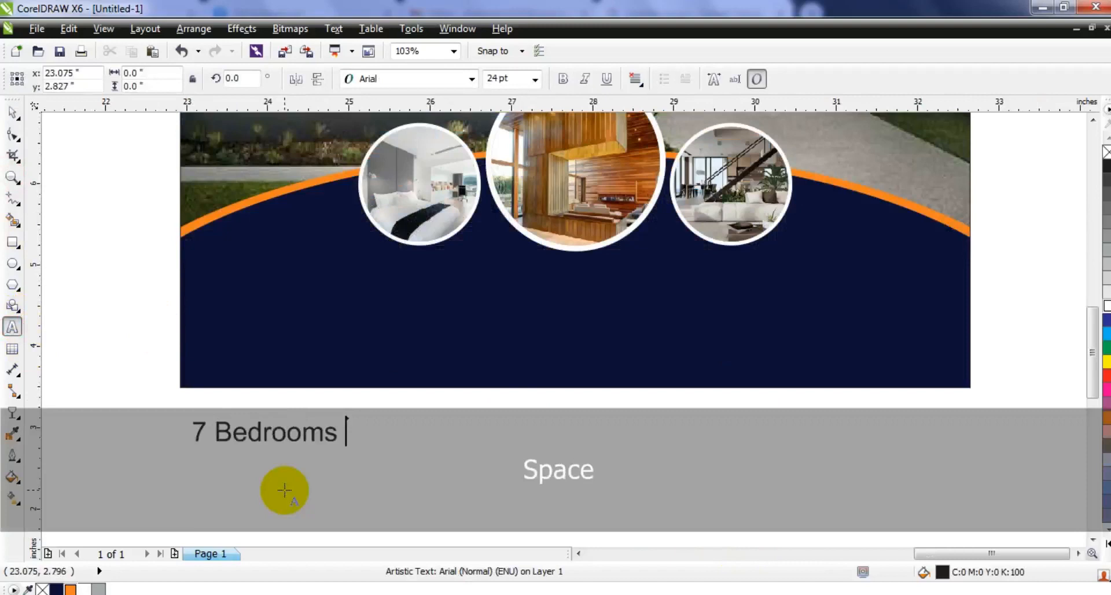
click(11, 111)
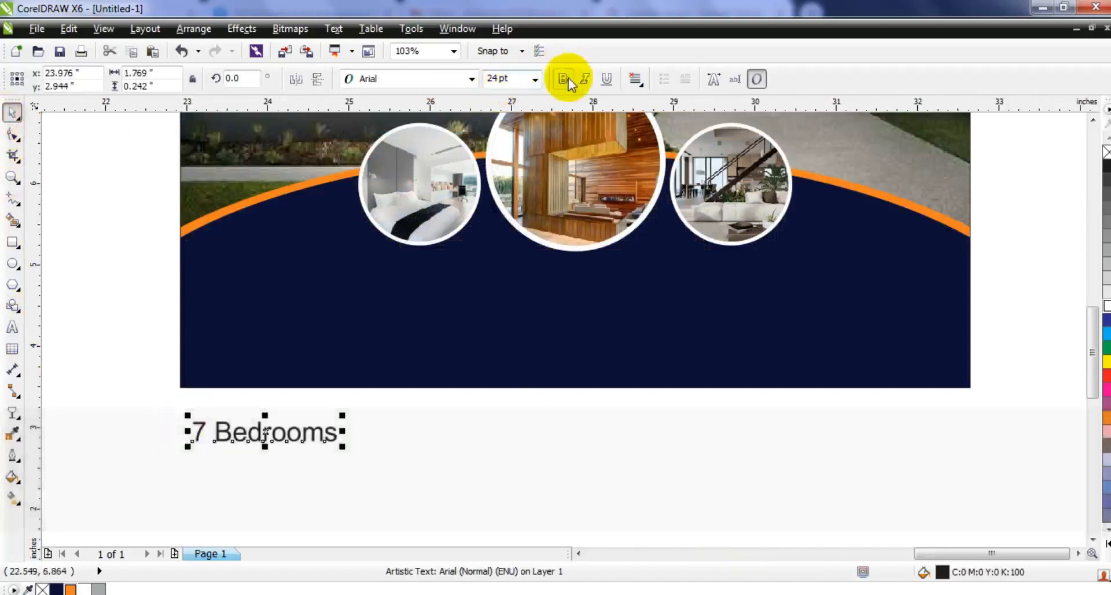